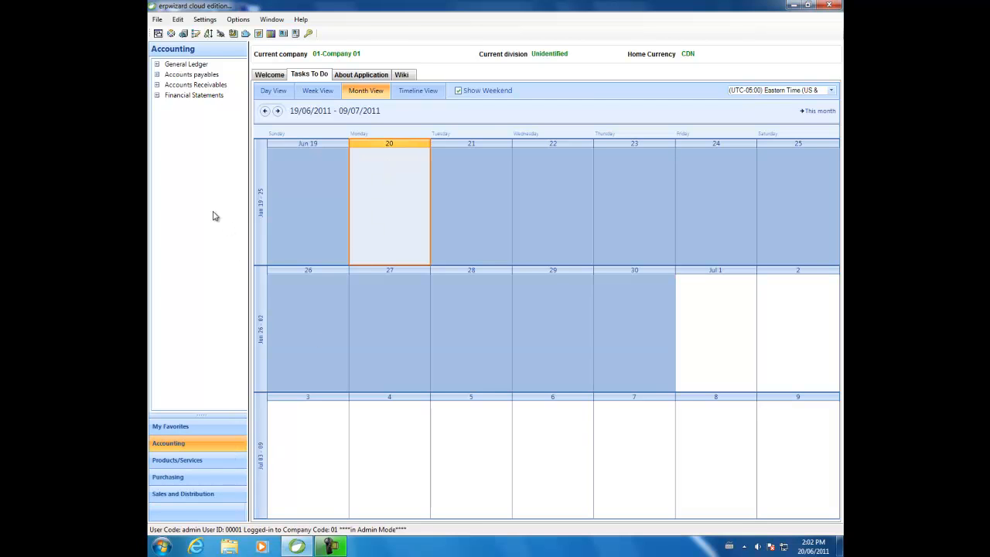
Open the General Ledger master table for G/L periods and choose Test Company as the company.
left_click(157, 65)
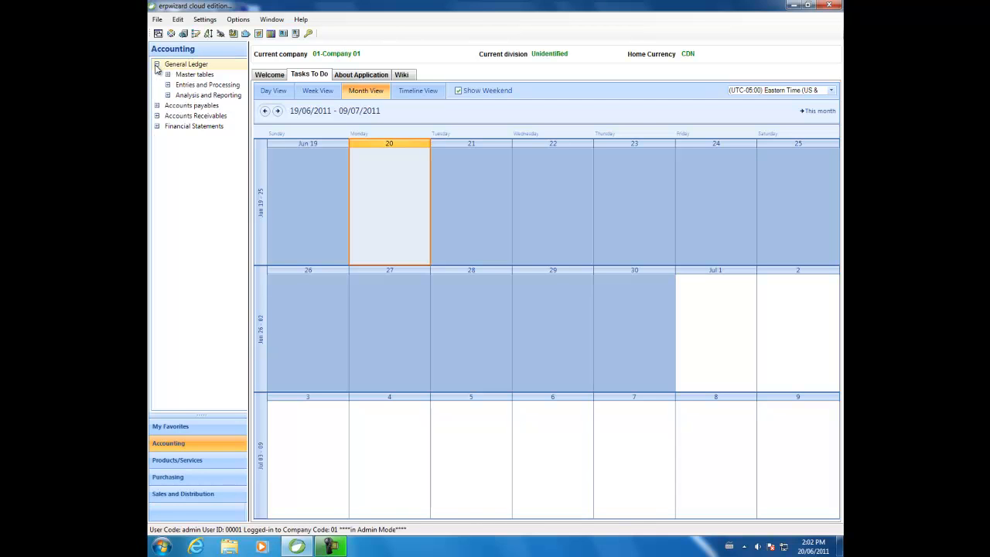
double_click(191, 74)
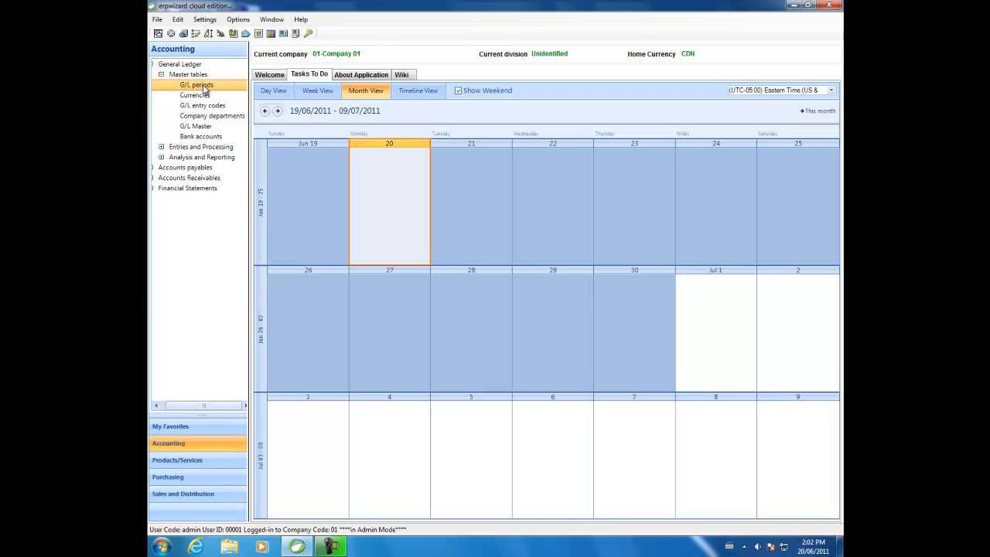
right_click(204, 90)
left_click(229, 92)
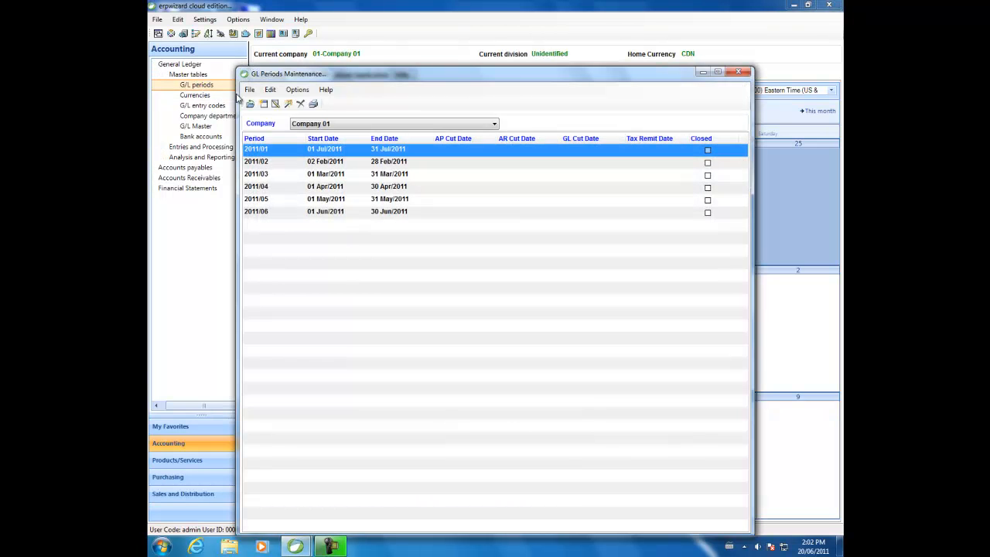
left_click(334, 124)
left_click(333, 146)
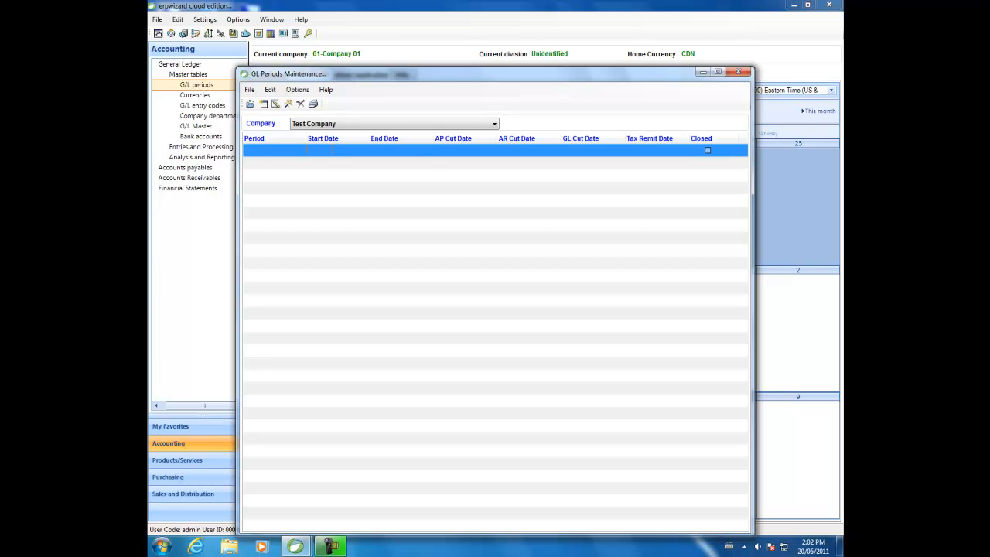
Start a new G/L period for Test Company with the period code 2010/12.
right_click(332, 149)
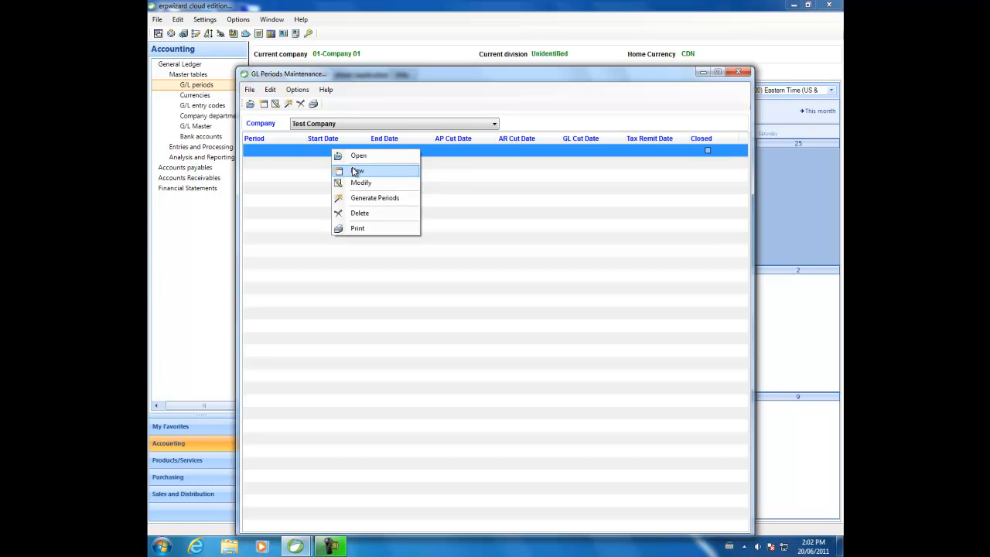
left_click(356, 170)
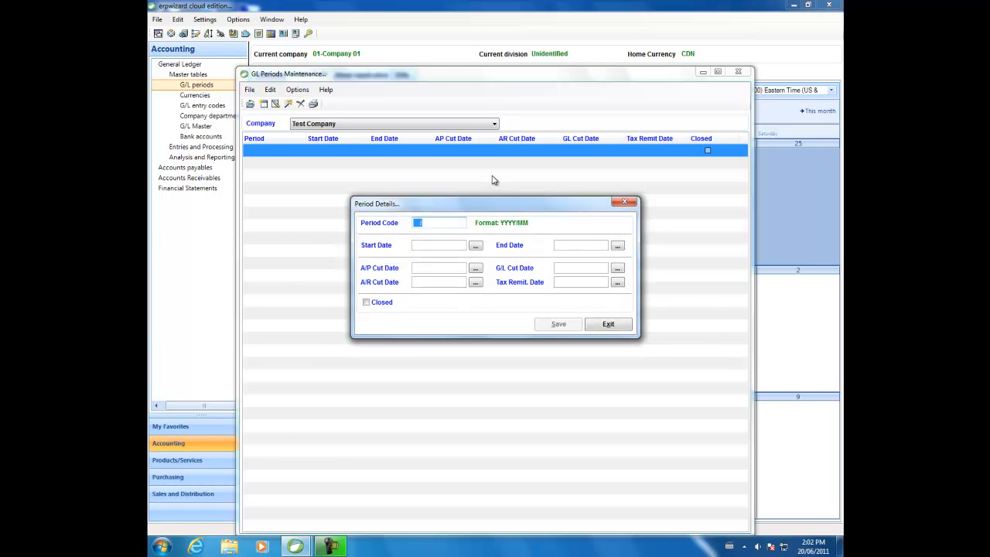
type("2010/")
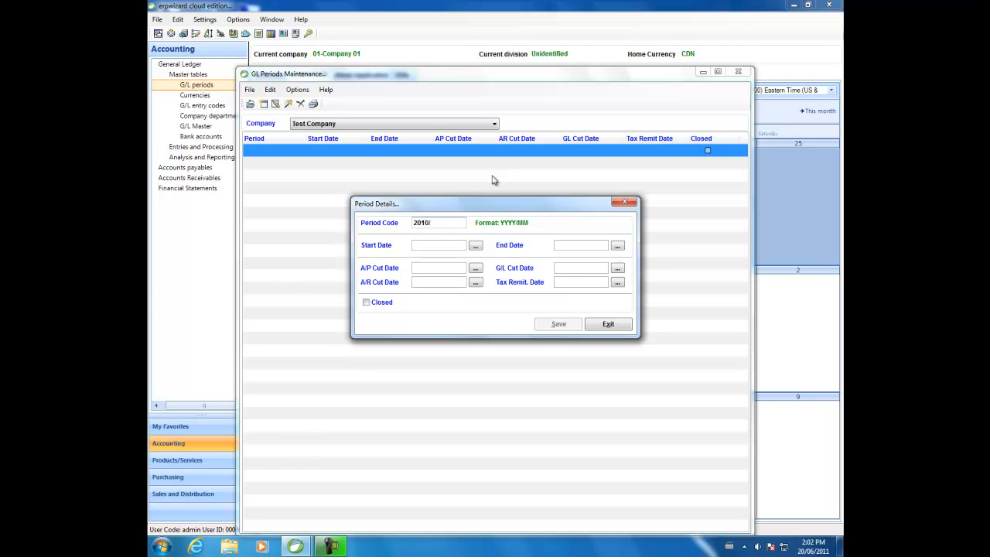
type("12")
key("Tab")
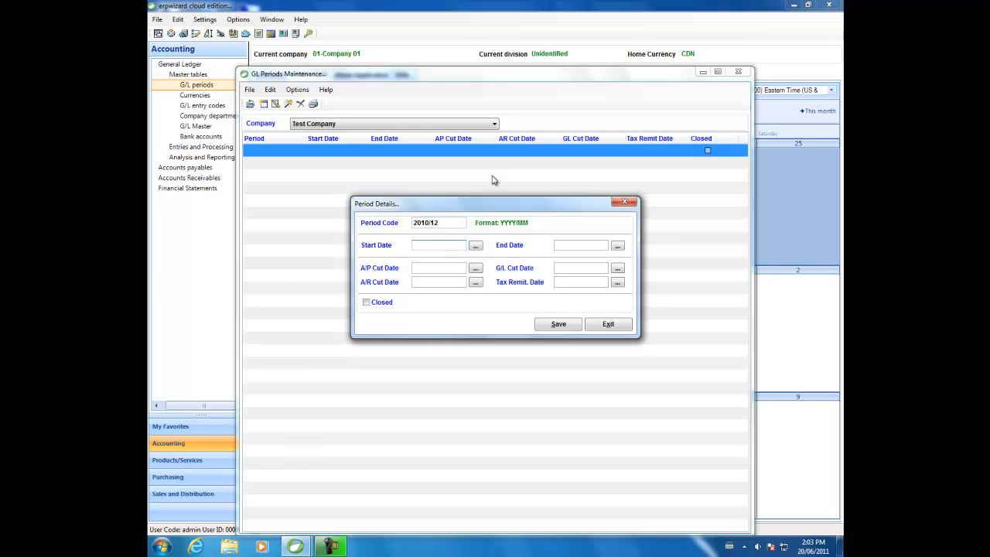
Set the period's start and end dates to 31 Dec/2010, save the period and close its details.
type("31")
type("dec")
type("2010")
key("Tab")
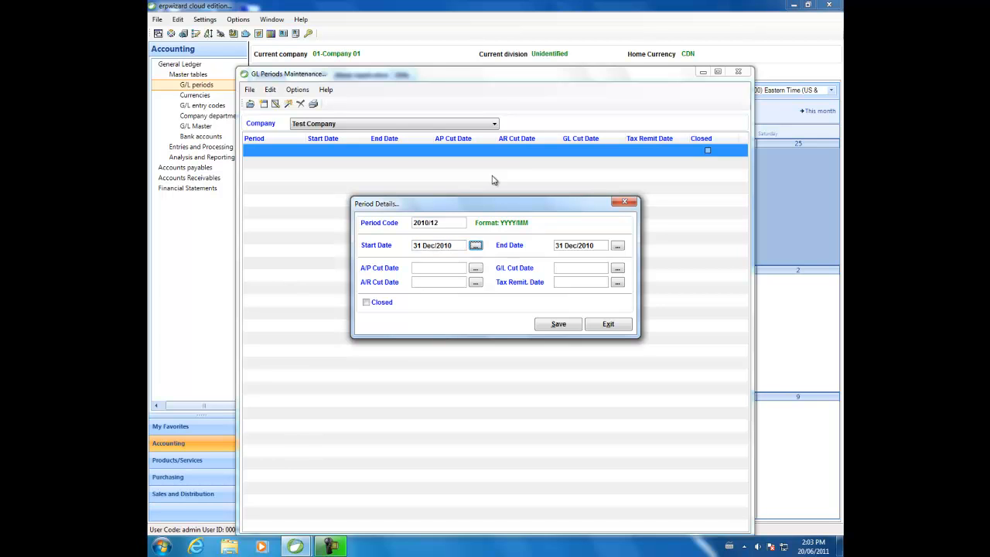
left_click(476, 246)
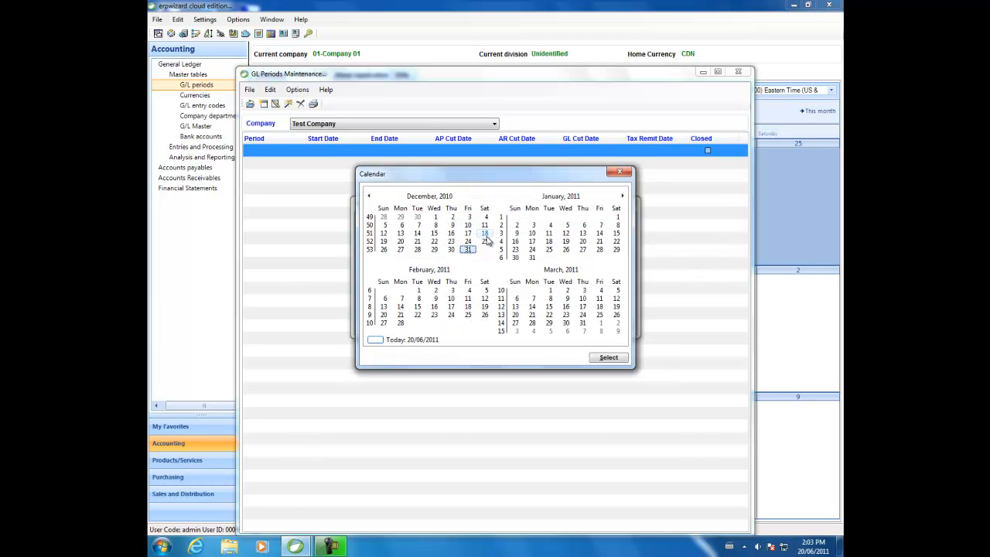
left_click(611, 359)
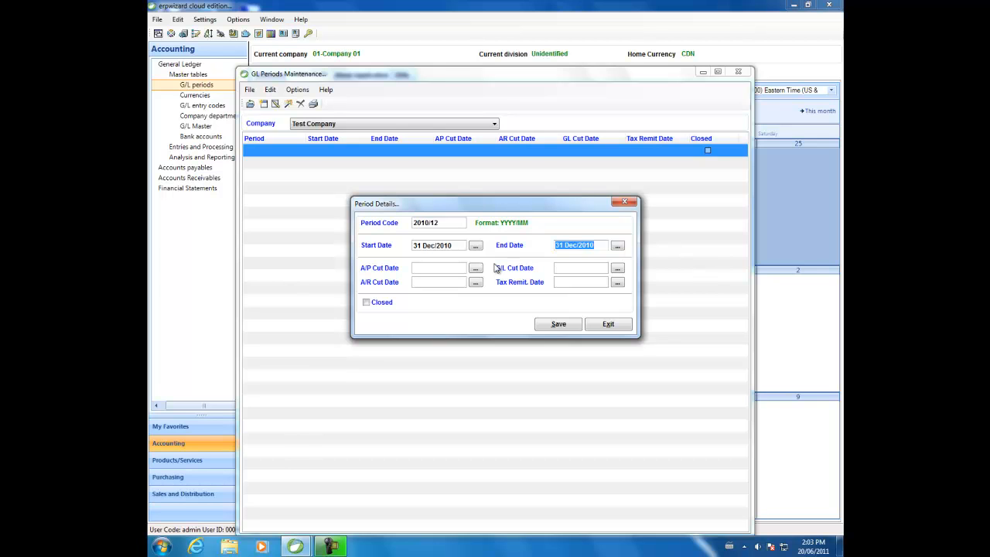
left_click(560, 325)
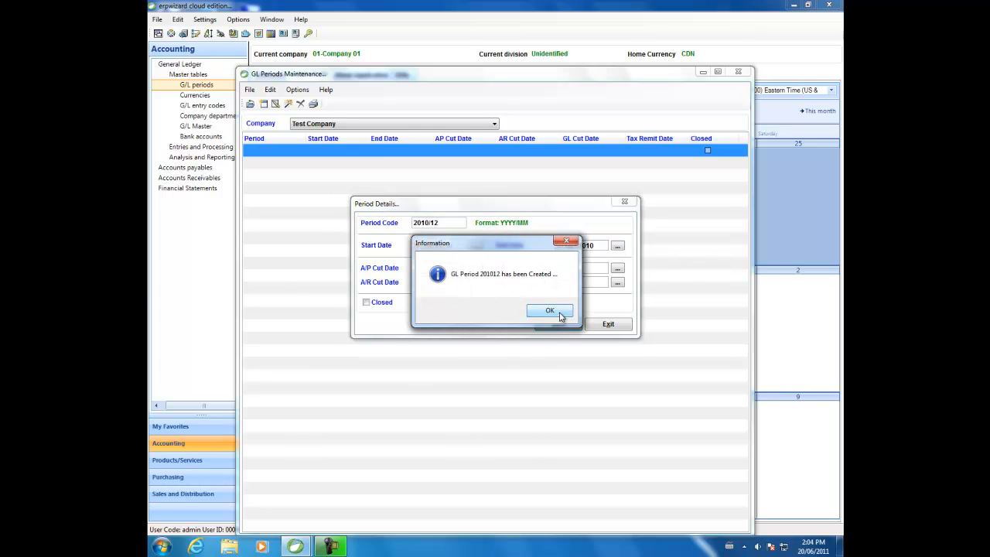
left_click(561, 312)
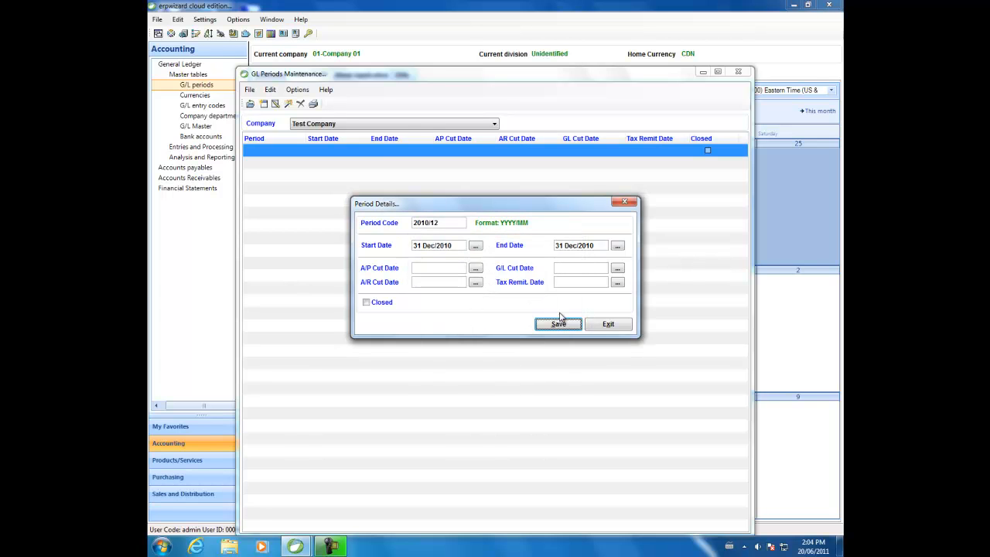
left_click(608, 324)
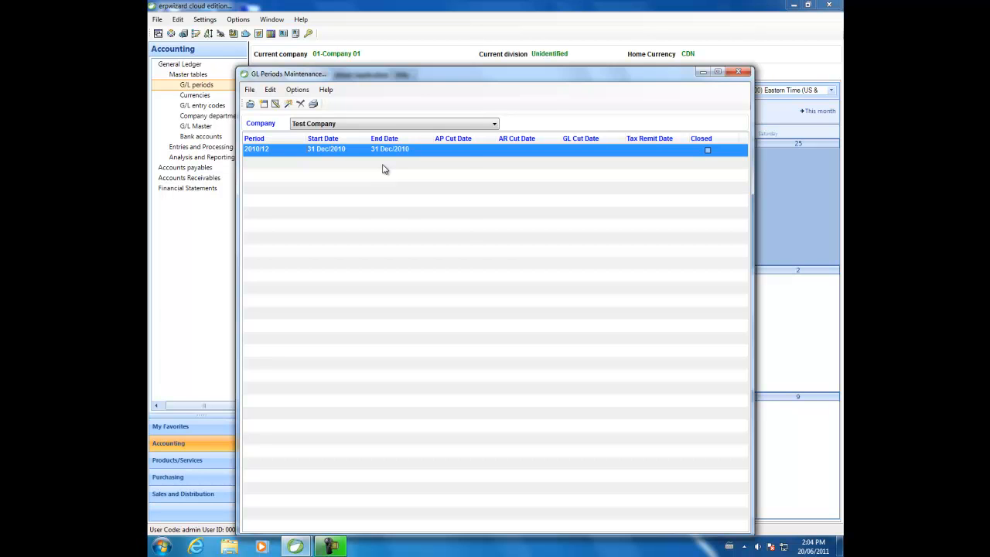
Start generating periods for 2011 and set the method to 4 weeks 4 weeks 5 weeks.
right_click(380, 152)
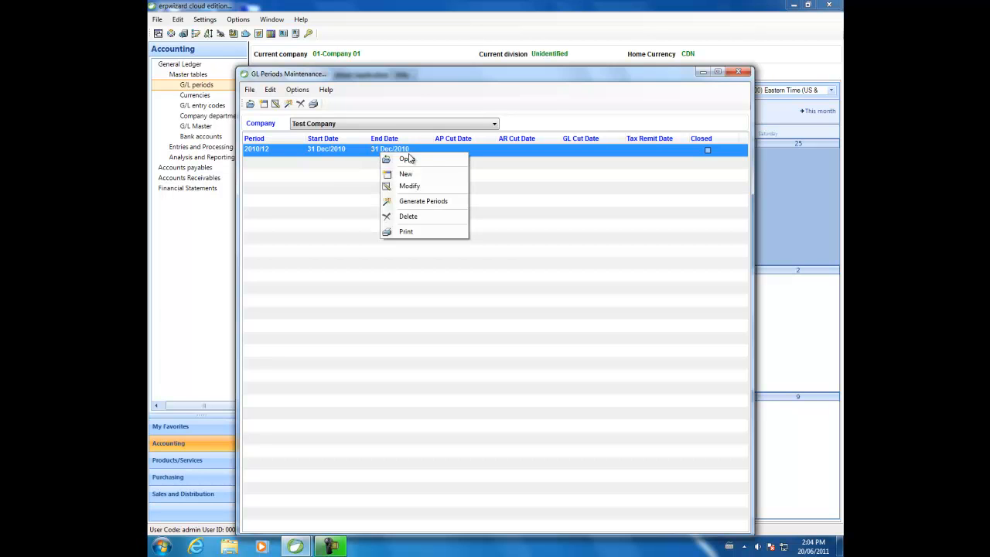
left_click(440, 201)
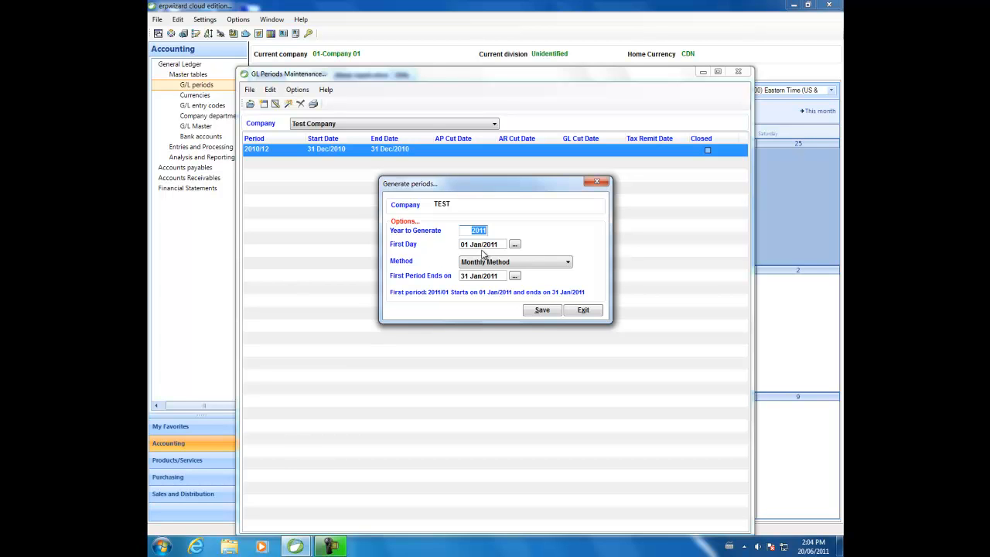
left_click(519, 265)
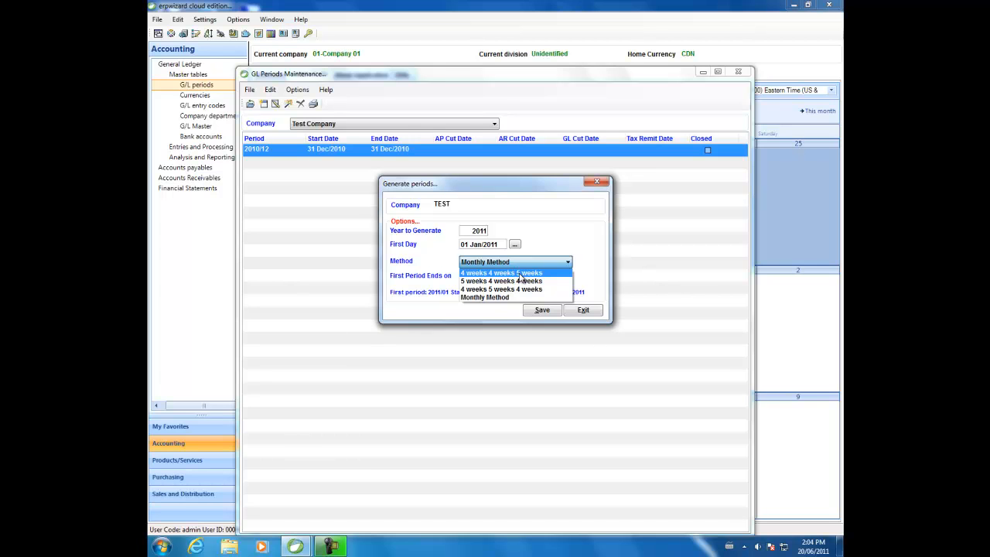
left_click(521, 275)
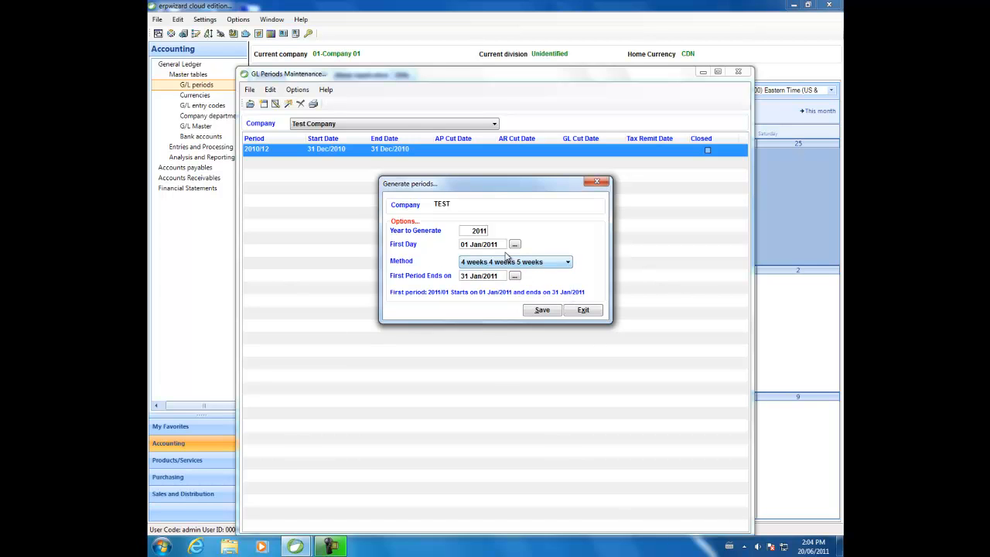
Set the first day to 02 Jan/2011 and the first period's end to 29 Jan/2011, and generate the periods.
left_click(472, 244)
left_click(465, 244)
type("2")
left_click(478, 276)
double_click(468, 277)
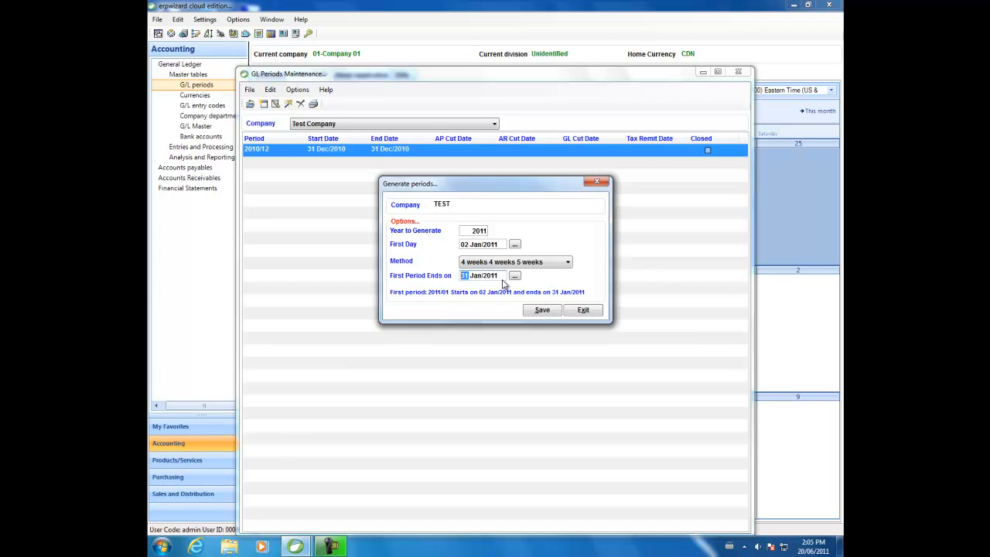
type("29")
key("Tab")
left_click(543, 311)
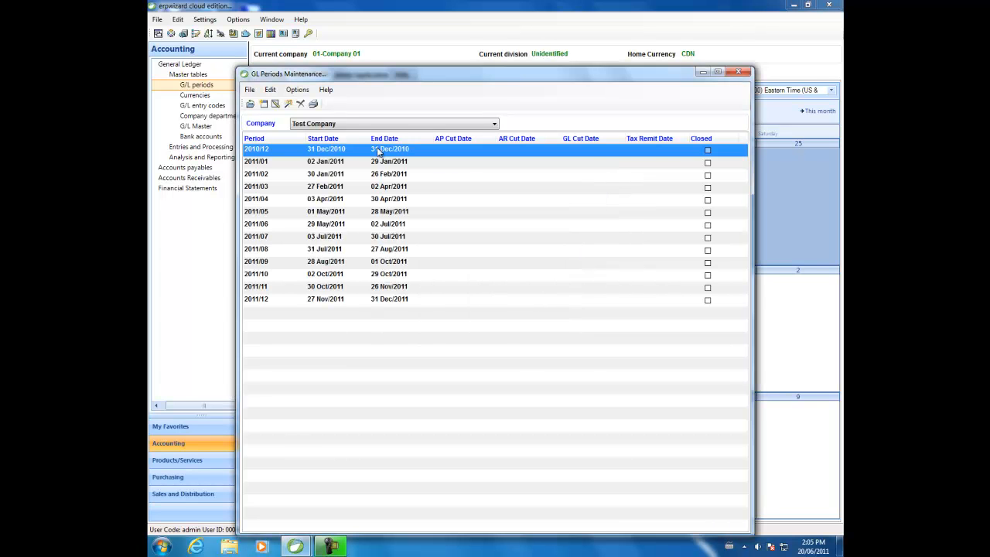
Open period 2011/01 for modification to view its details and exit without saving.
left_click(459, 159)
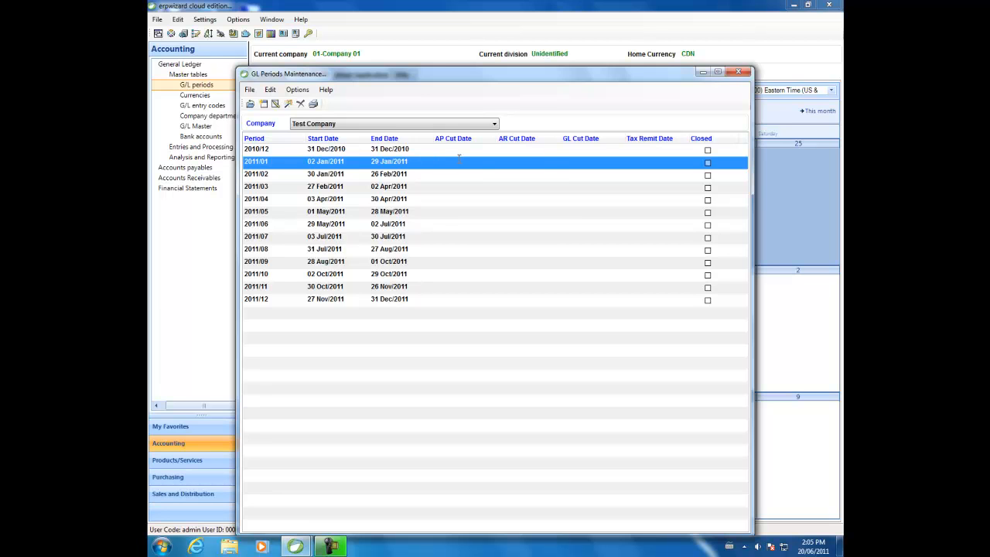
right_click(458, 157)
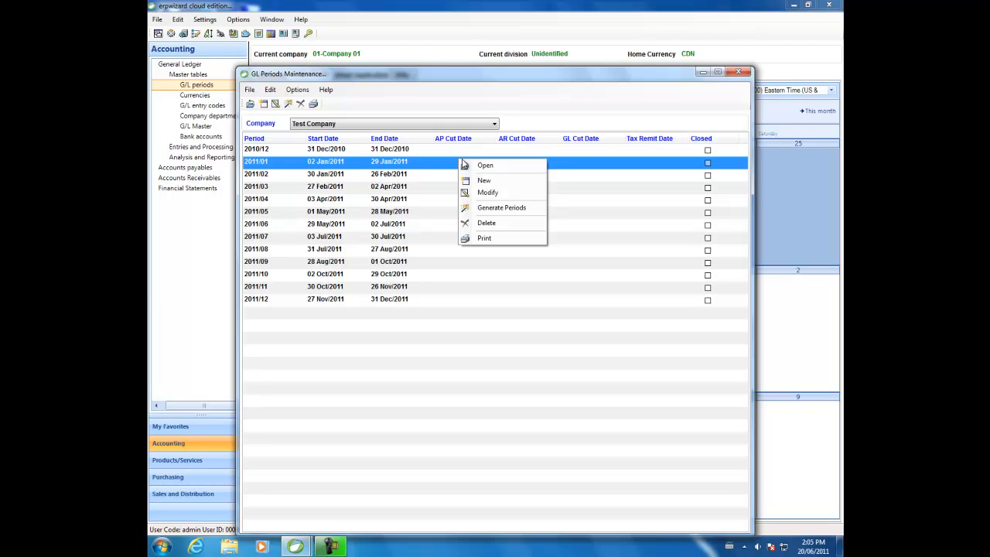
left_click(485, 193)
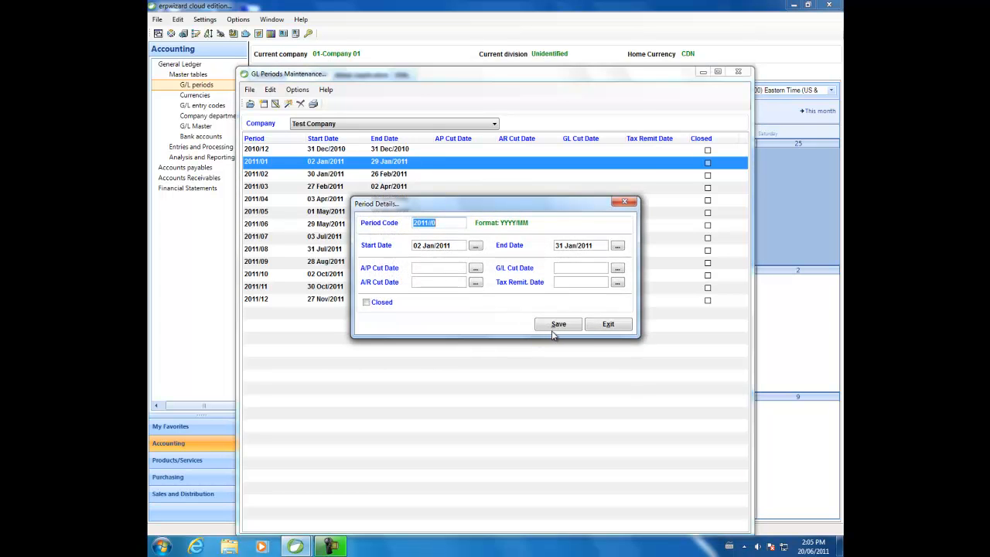
left_click(608, 324)
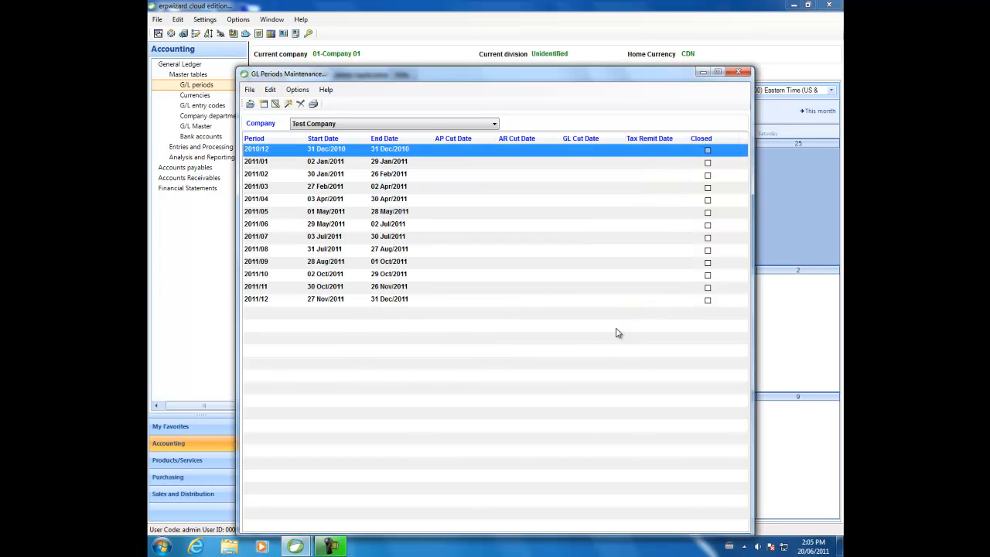
Delete period 2010/12 from the Test Company periods and confirm the deletion.
right_click(380, 155)
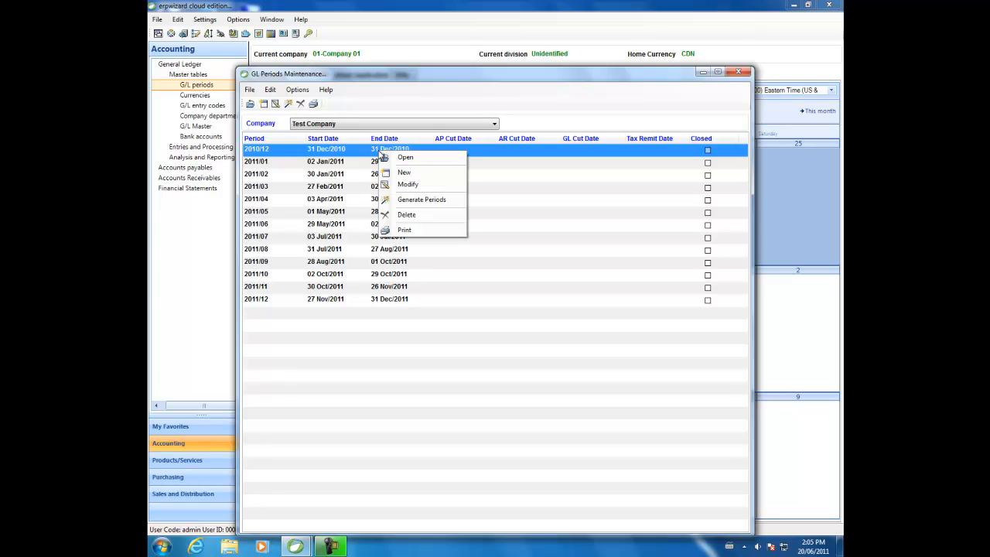
left_click(432, 216)
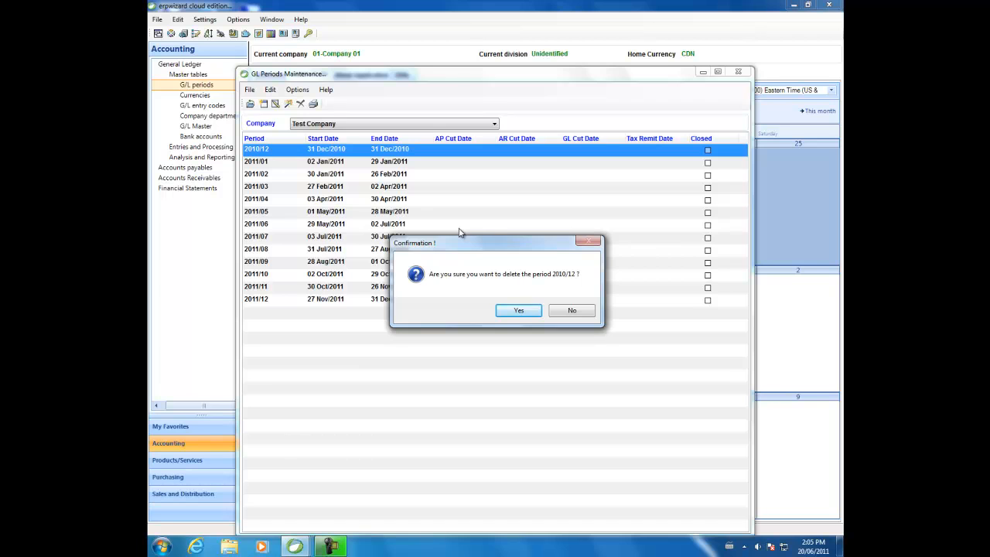
left_click(515, 311)
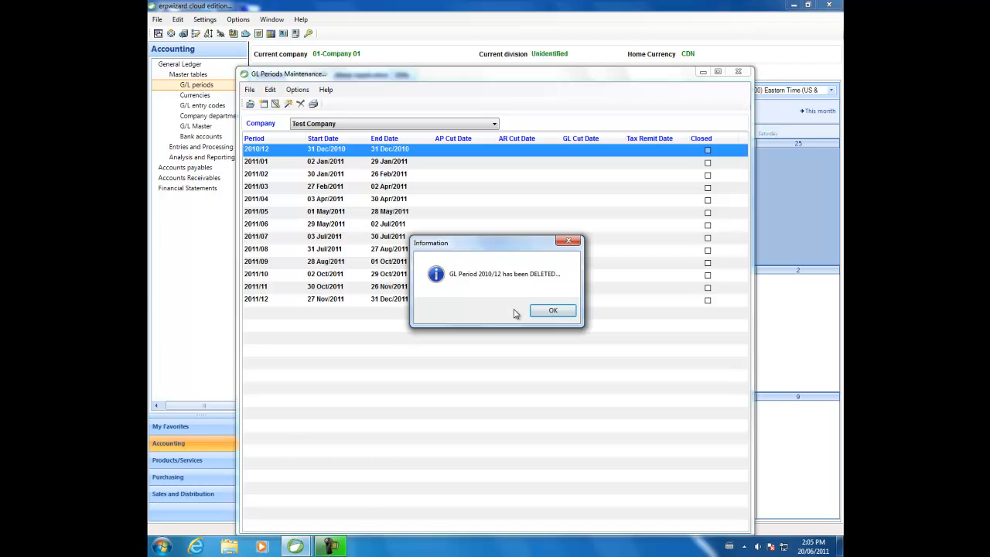
left_click(549, 311)
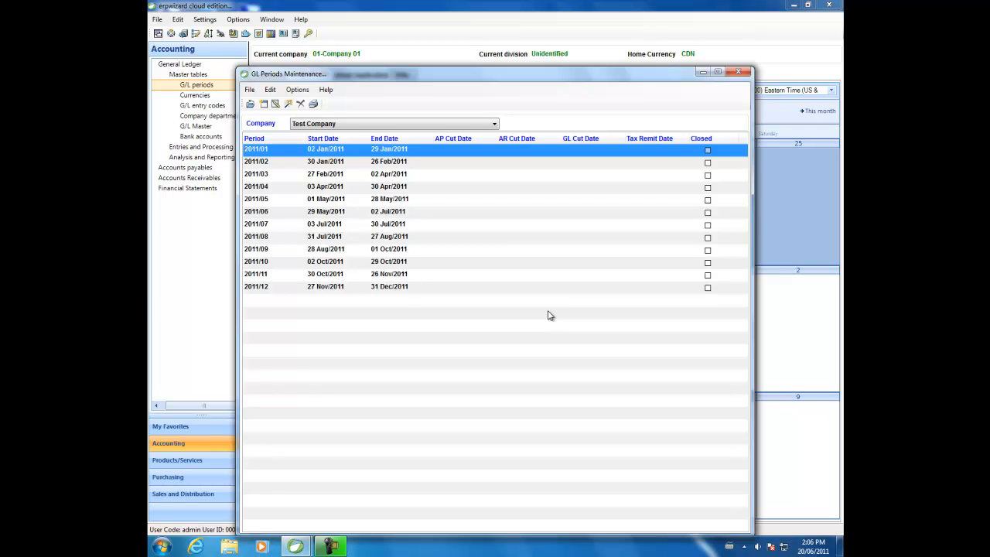
Print the fiscal periods listing to view the report, and close both the report and the periods maintenance window.
right_click(432, 179)
left_click(456, 259)
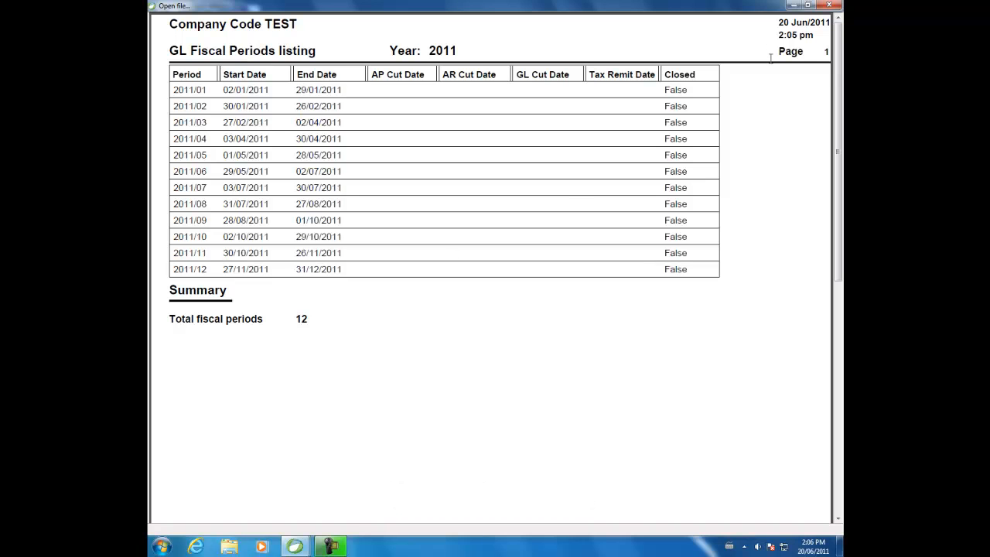
left_click(832, 8)
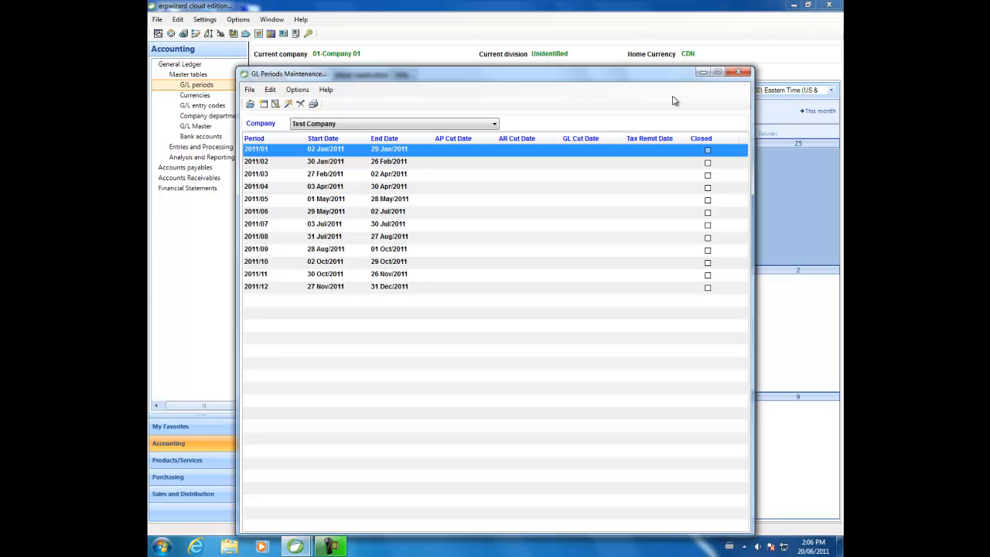
left_click(736, 72)
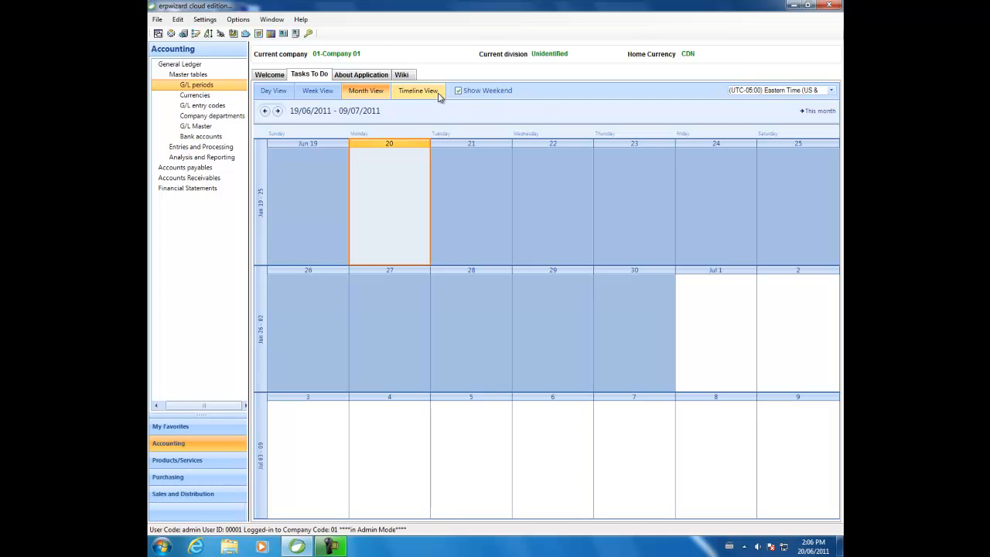
Open the company departments master table and choose Test Company as the company.
left_click(204, 117)
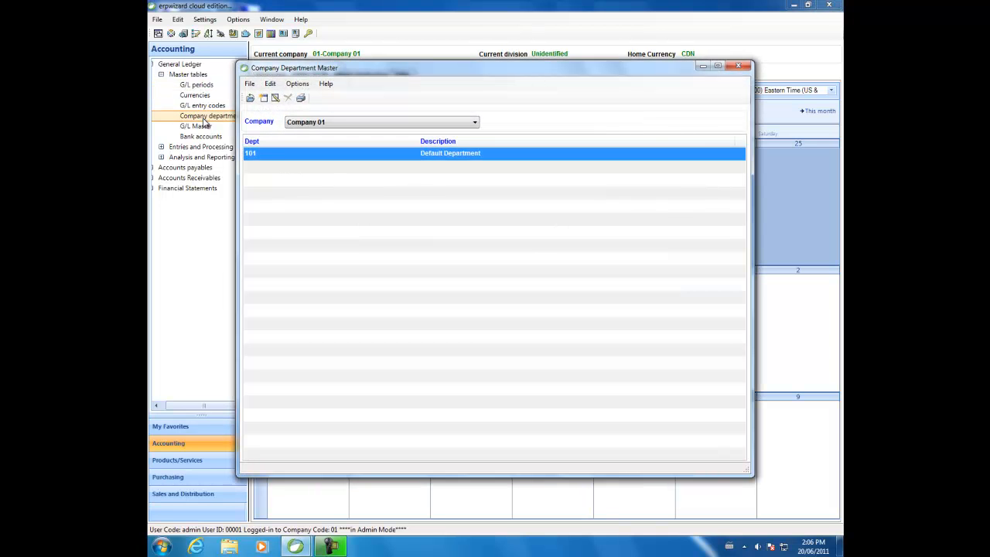
left_click(373, 124)
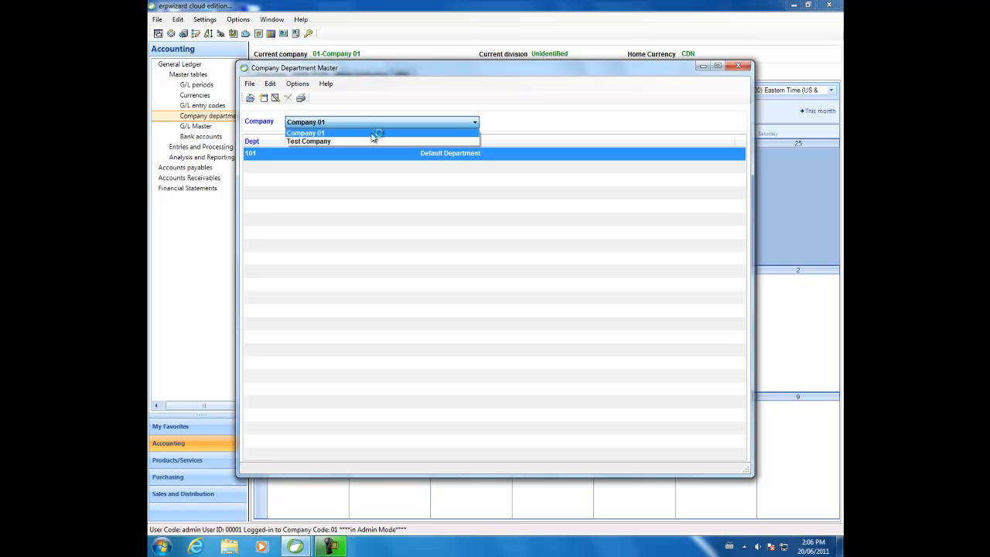
left_click(370, 139)
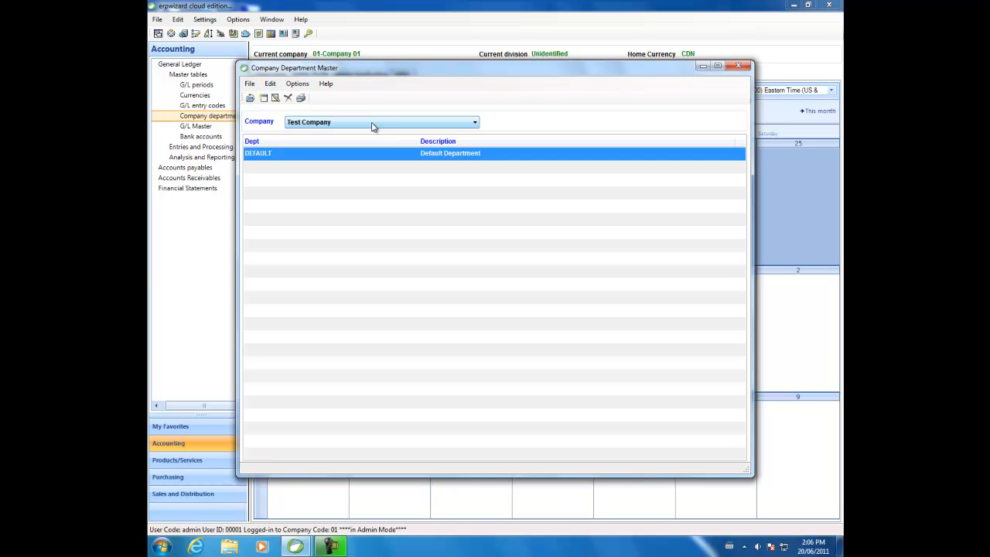
Add a department with code 500 and description "Department 500" to Test Company, save it, and exit the details.
right_click(311, 158)
left_click(349, 180)
type("500")
key("Tab")
type("Depat")
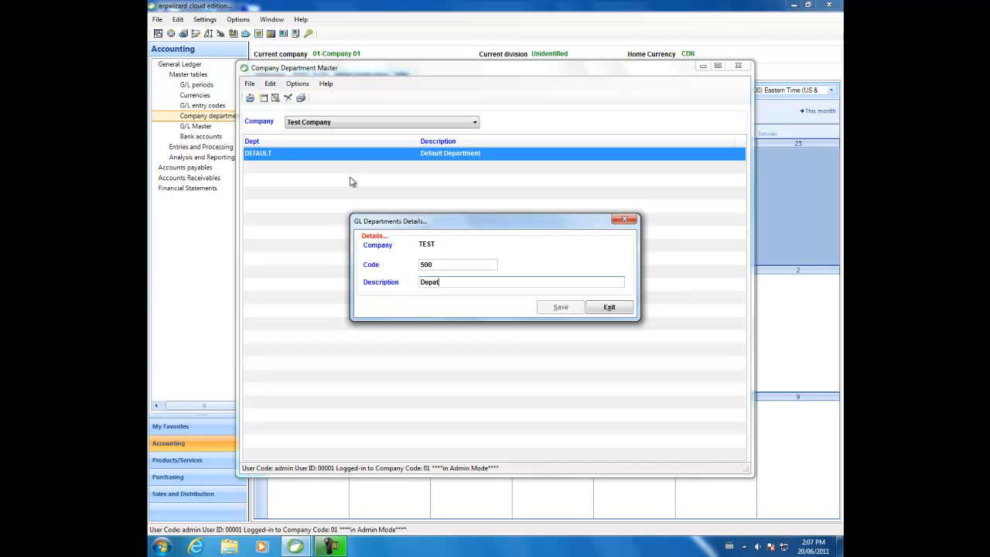
key("BackSpace")
type("rtment 500")
key("Tab")
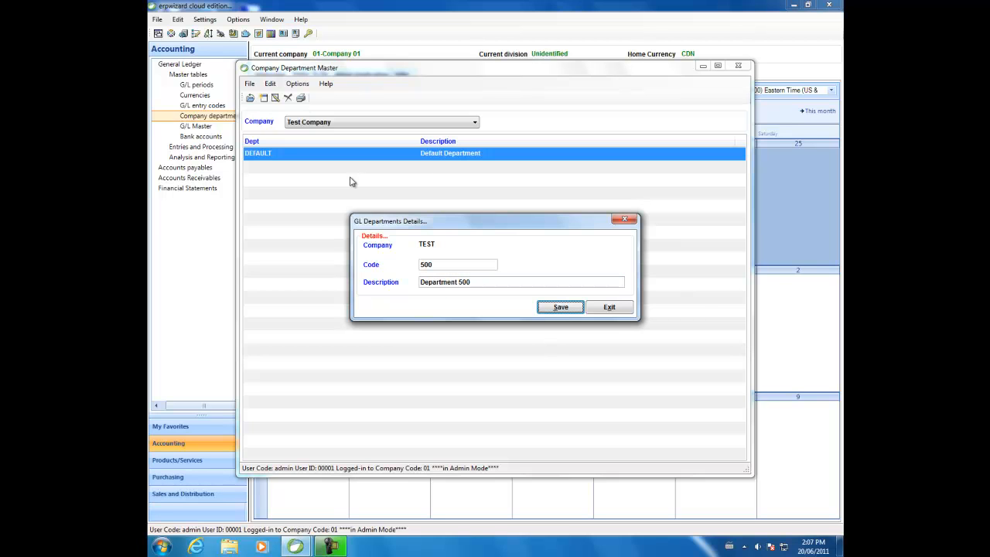
left_click(552, 310)
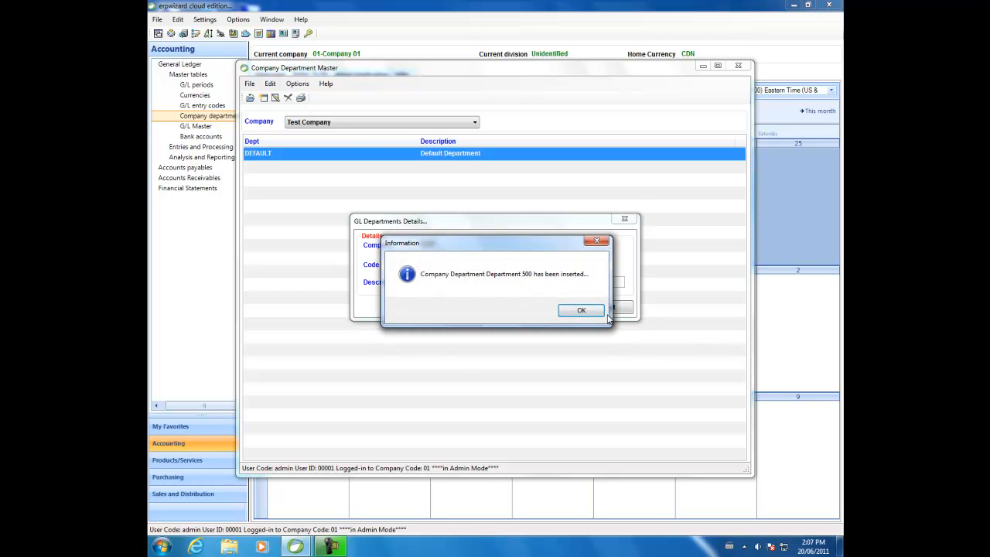
left_click(581, 311)
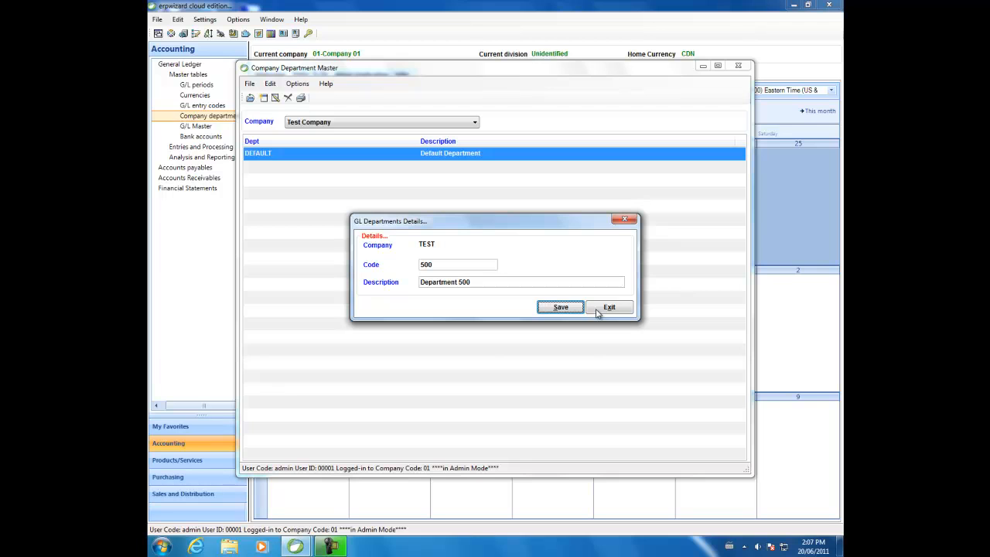
left_click(608, 307)
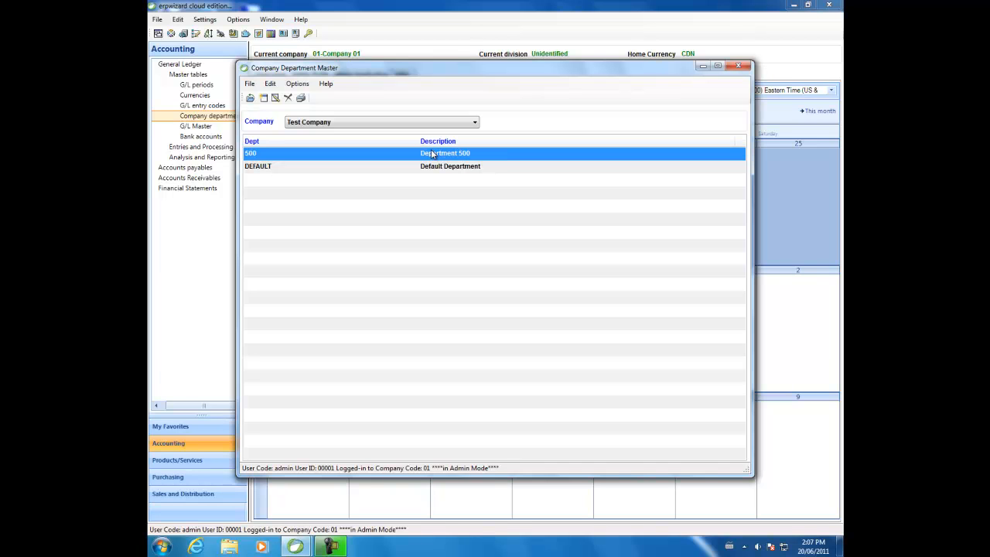
Change the code of Test Company's Default Department to TESTDEPT, save it, and exit the details.
right_click(429, 154)
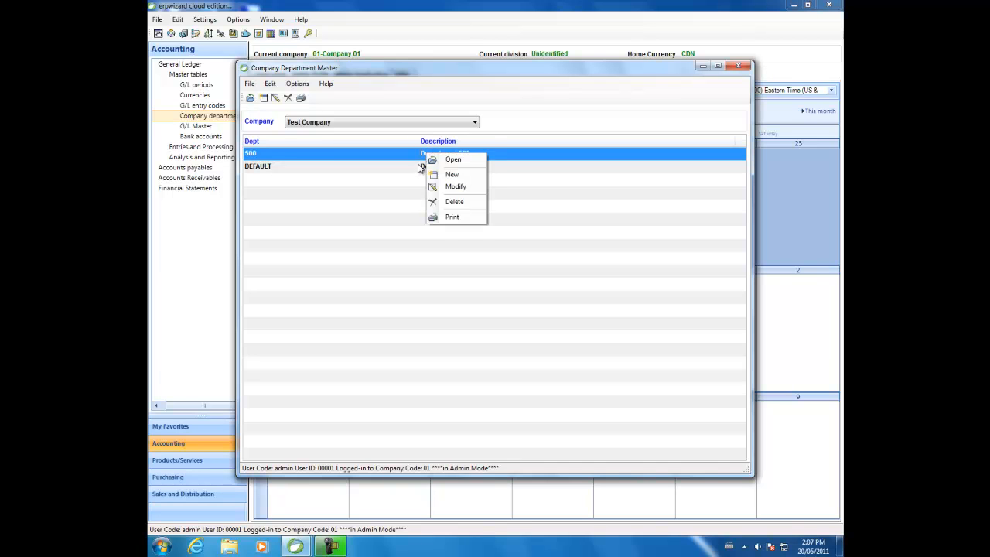
left_click(418, 168)
right_click(418, 169)
left_click(442, 198)
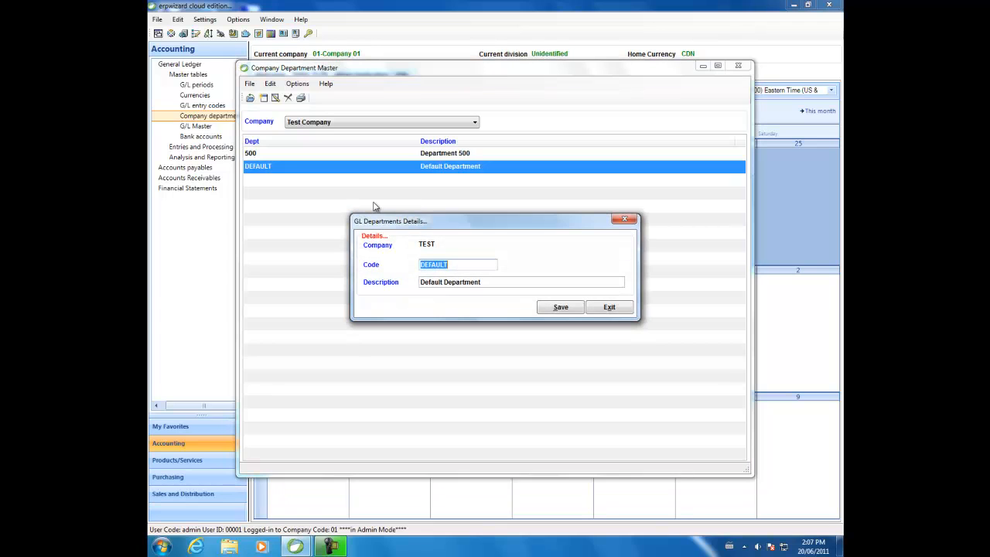
type("TESTDEPT")
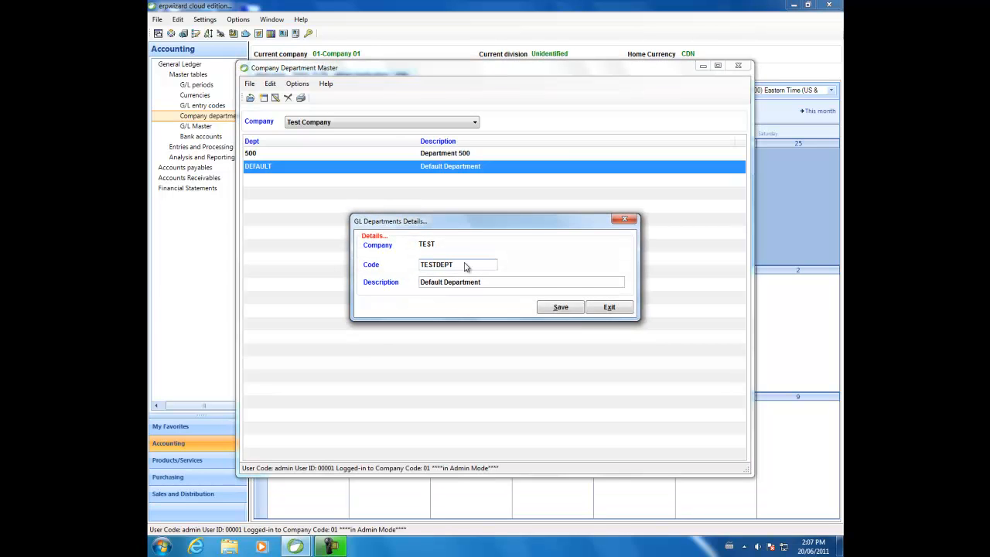
left_click(547, 307)
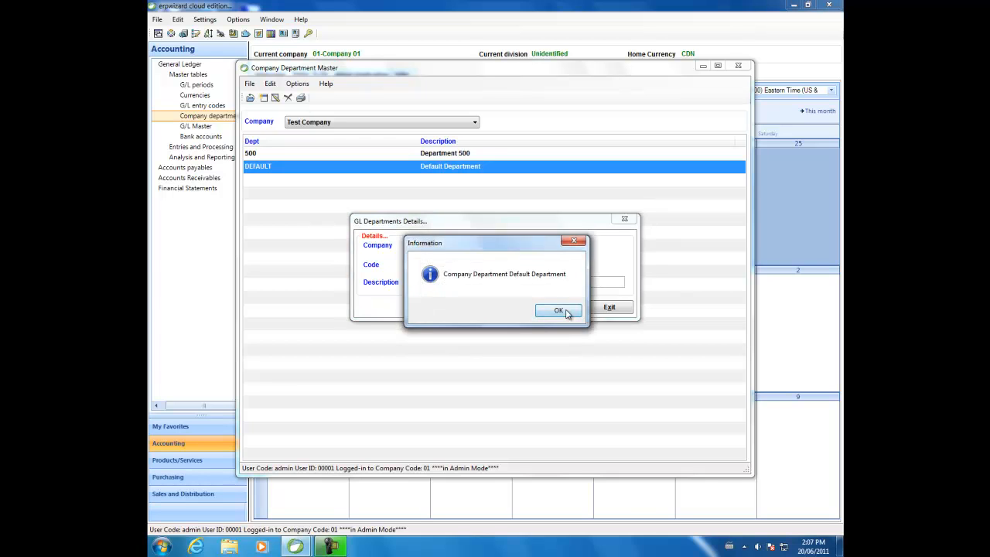
left_click(571, 312)
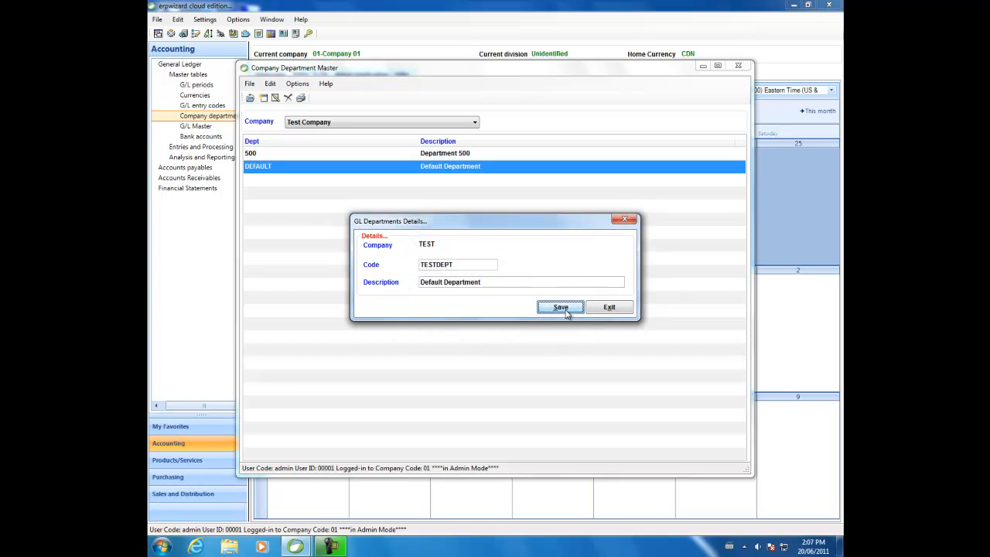
left_click(621, 312)
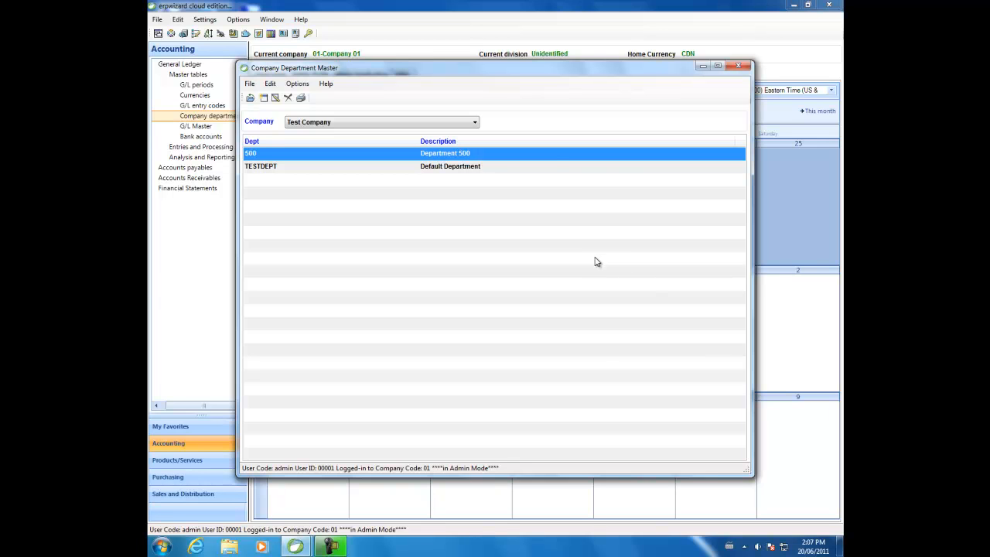
Print the company departments listing to view the report, and close both the report and the departments window.
right_click(497, 160)
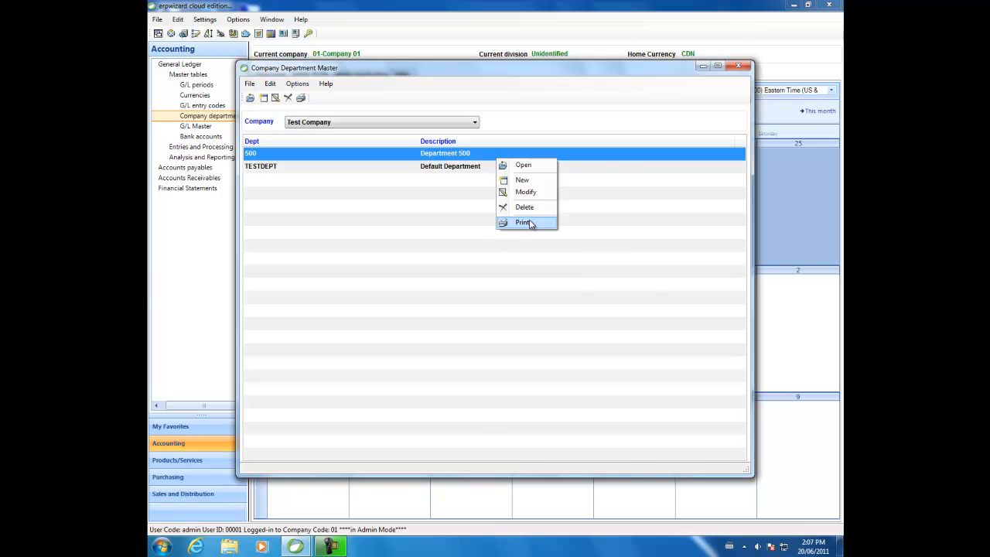
left_click(524, 223)
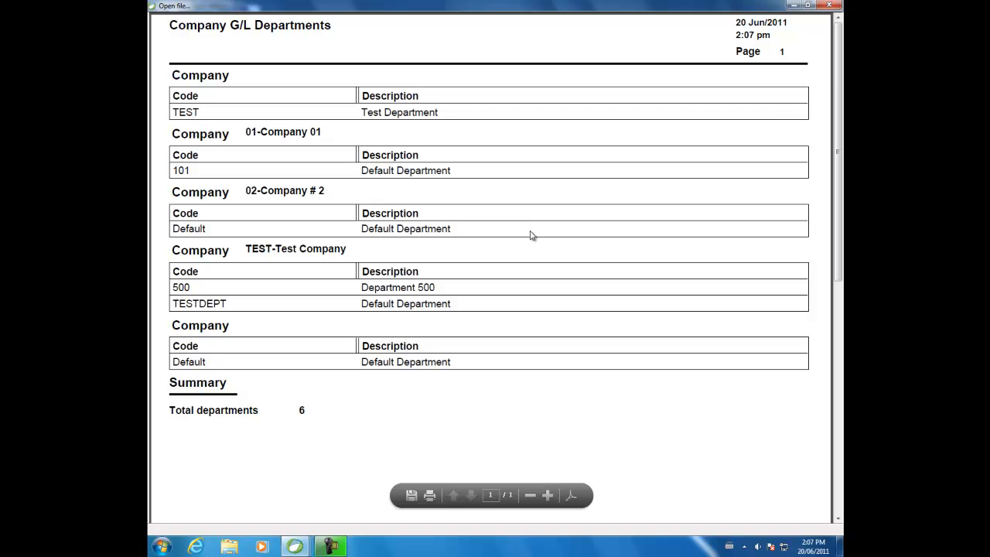
left_click(831, 6)
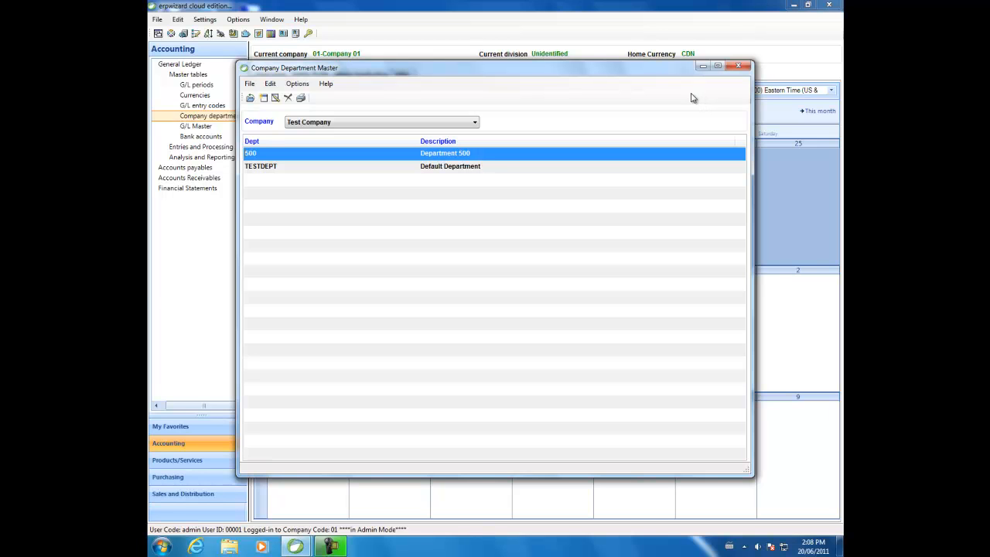
left_click(738, 68)
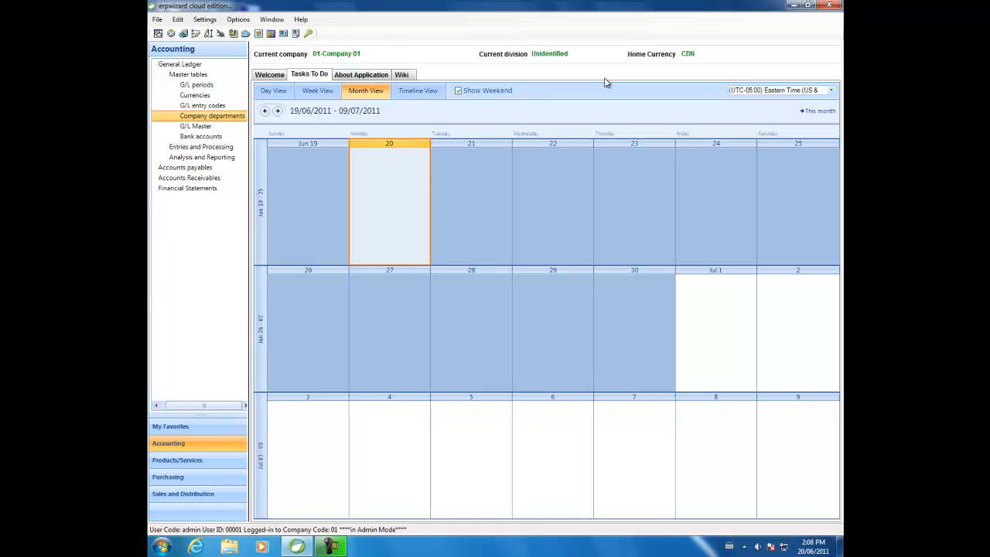
Open the G/L Master table and start a new account with the code TESTGL.
left_click(221, 126)
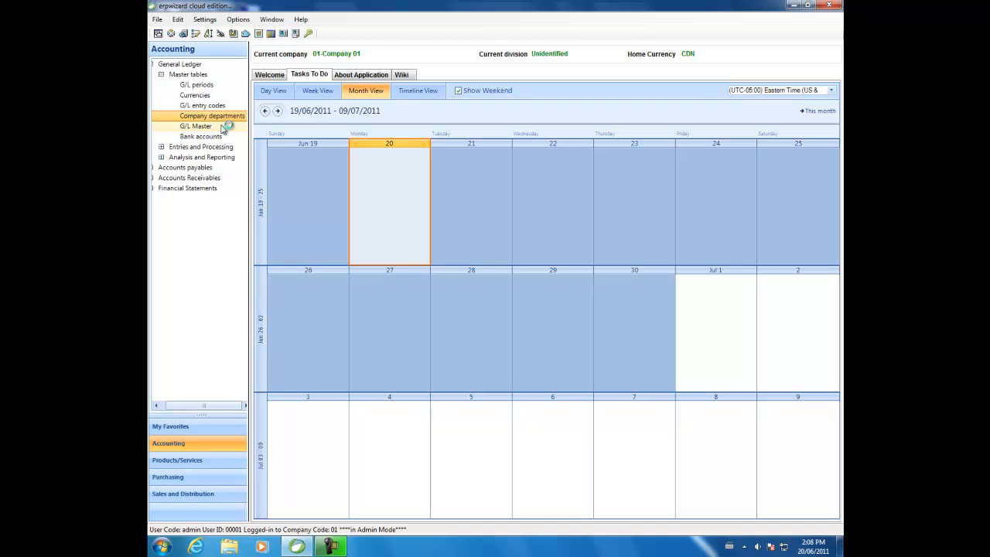
left_click(224, 128)
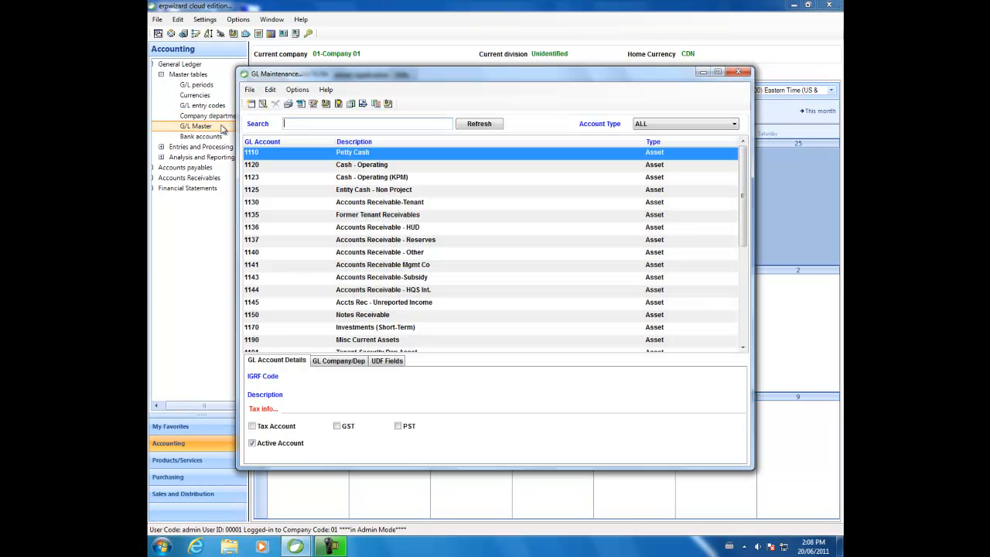
right_click(311, 192)
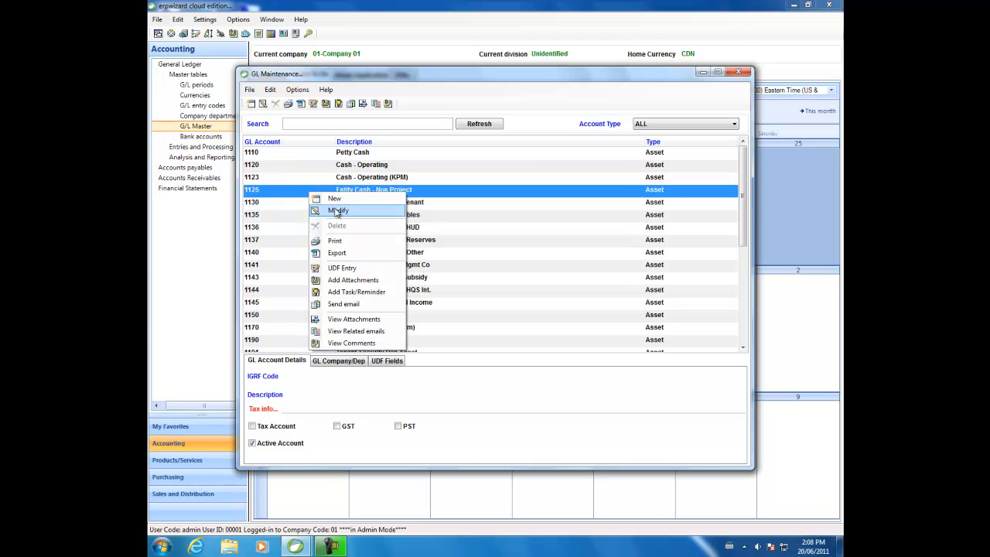
left_click(335, 200)
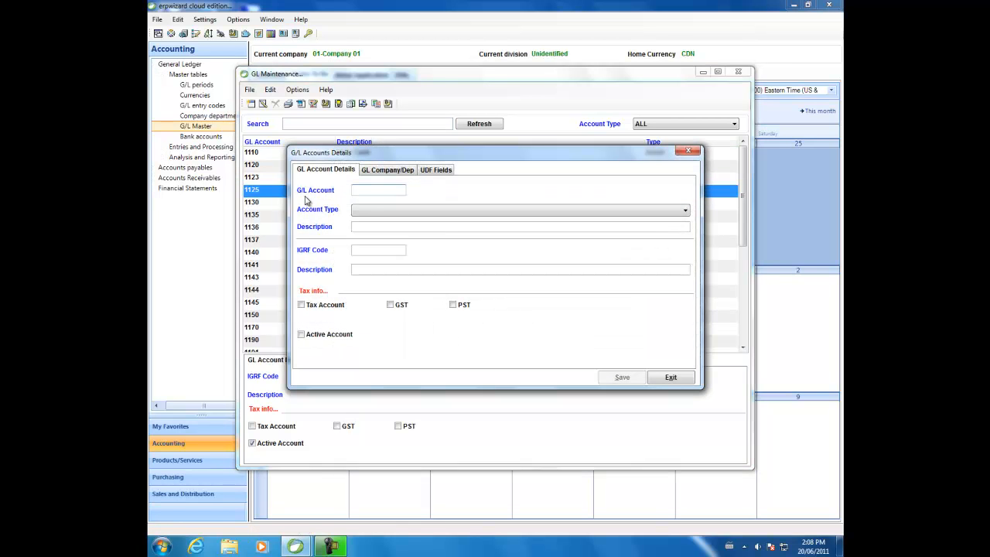
type("tes")
key("BackSpace")
key("BackSpace")
key("BackSpace")
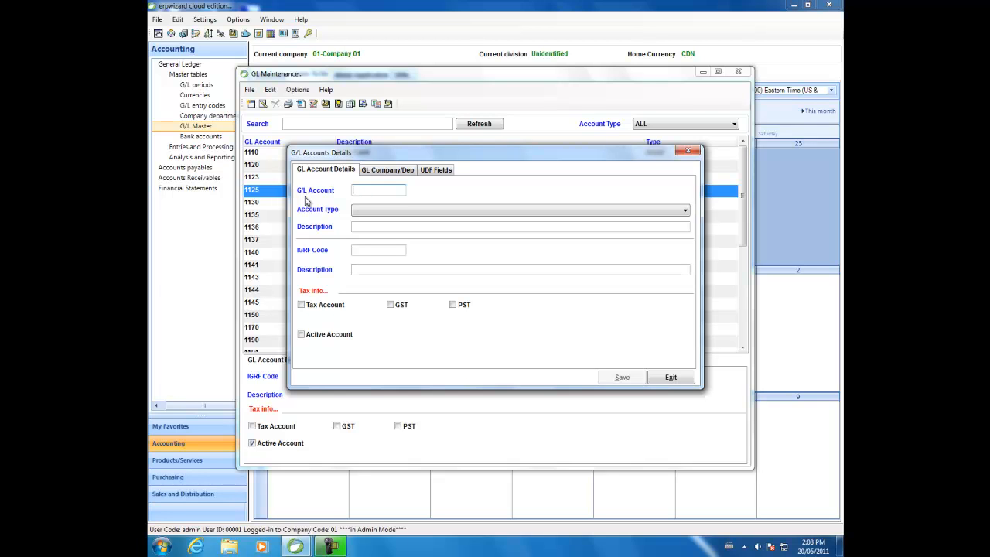
type("TESTGL")
key("Tab")
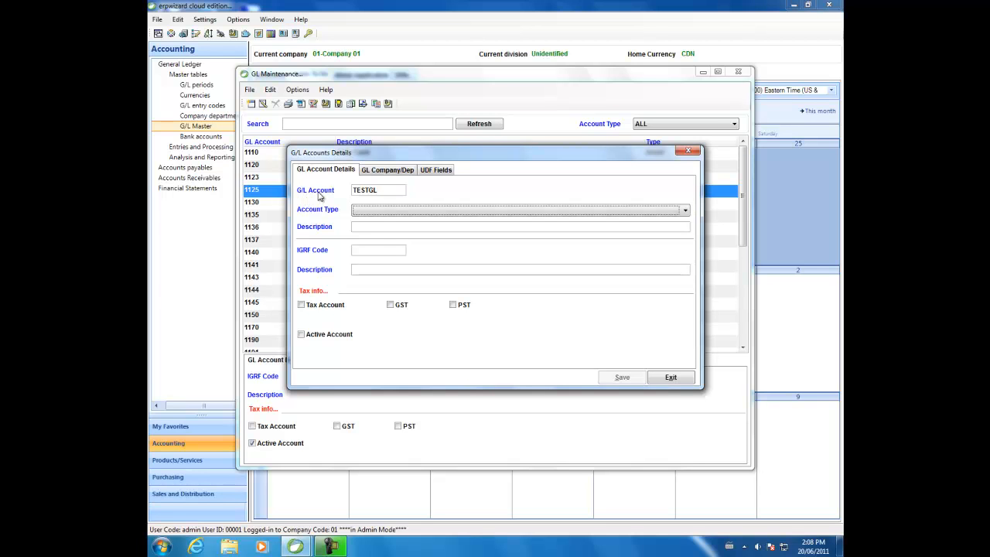
Set the new account's type to Asset and its description to "TEST ACCOUNR".
left_click(373, 213)
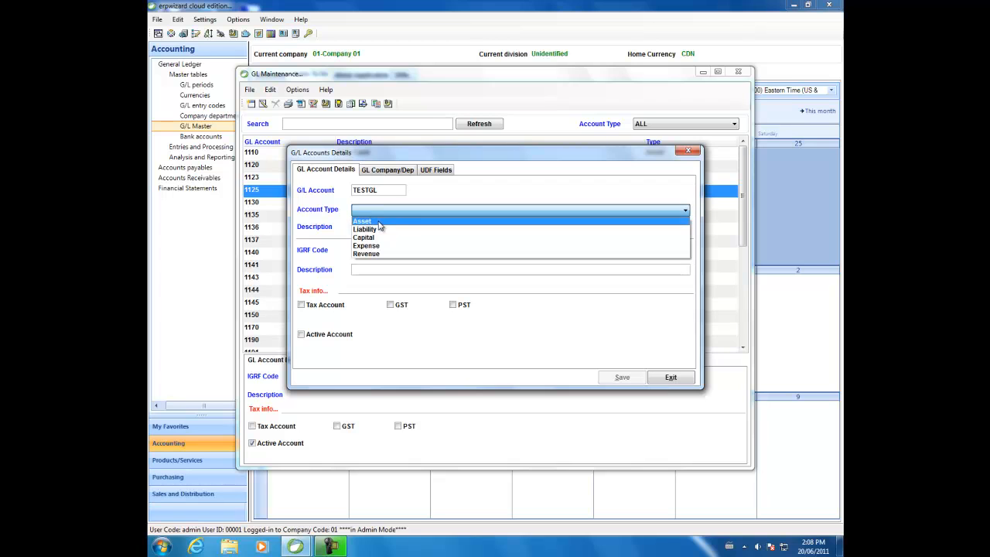
left_click(379, 223)
left_click(375, 227)
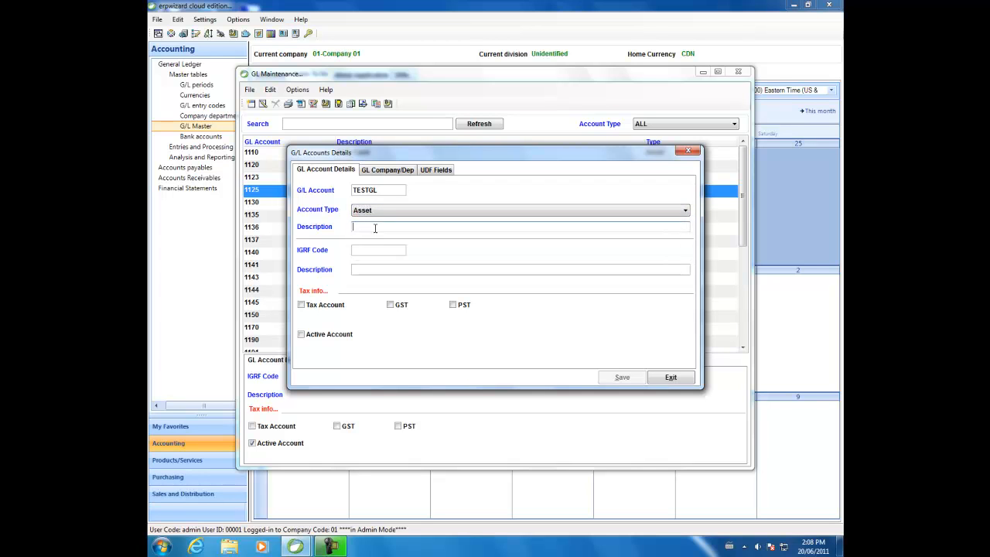
type("TEST ACCOUNR")
key("Tab")
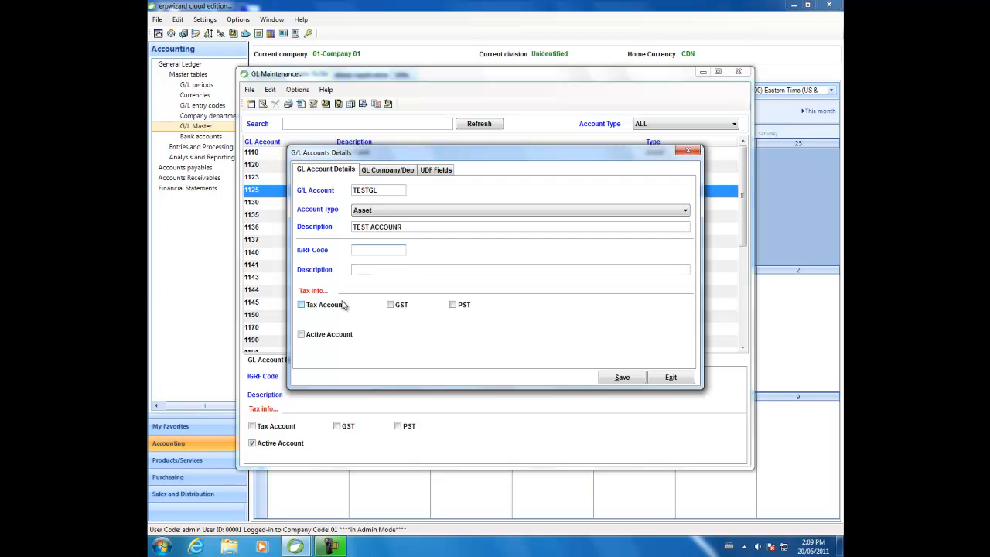
Set the new account's tax flags, including GST, and mark it as an active account.
left_click(302, 306)
left_click(391, 306)
left_click(453, 306)
left_click(454, 306)
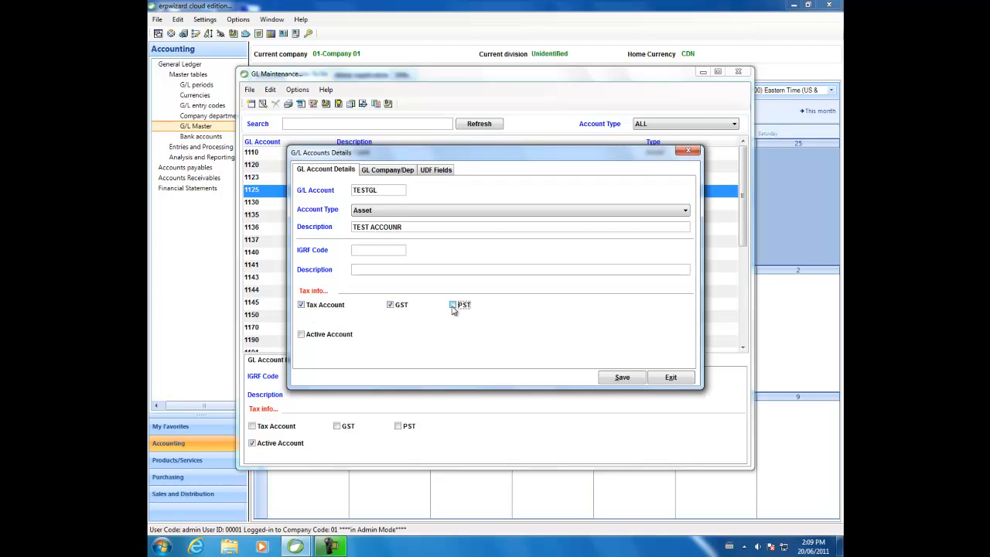
left_click(302, 338)
left_click(305, 309)
Activate the new account for all four listed company departments, save it, and exit the account details.
left_click(395, 170)
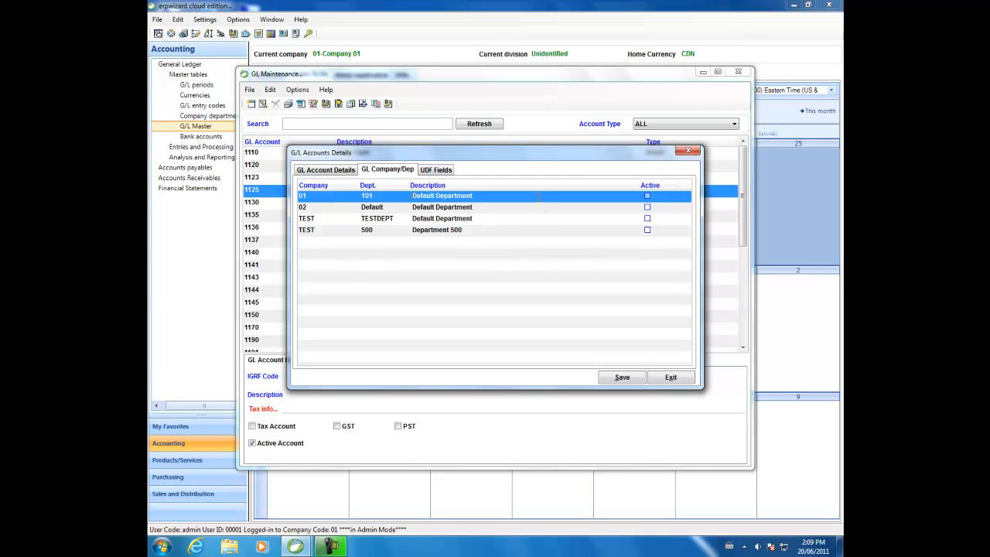
double_click(539, 197)
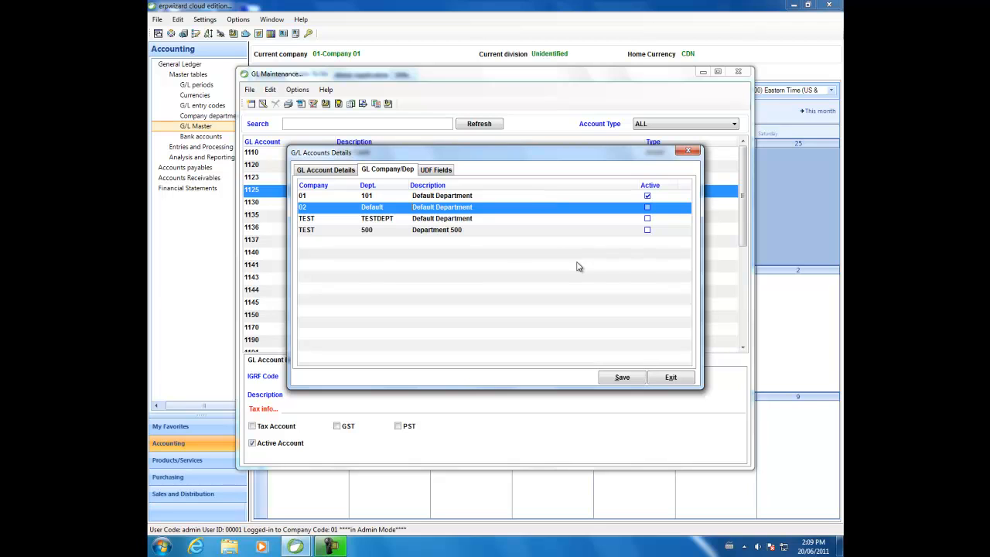
left_click(646, 208)
left_click(646, 219)
left_click(647, 231)
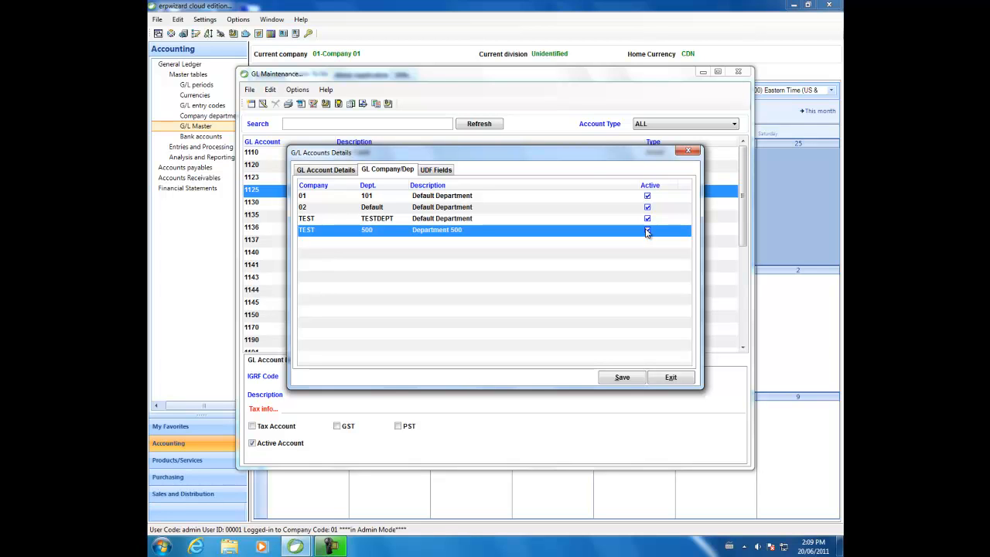
left_click(625, 377)
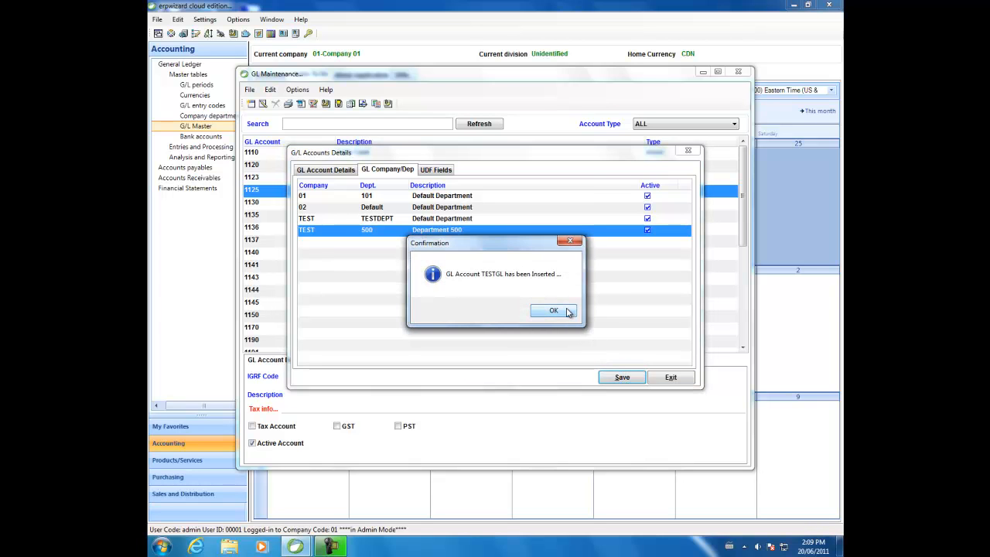
left_click(570, 311)
left_click(656, 377)
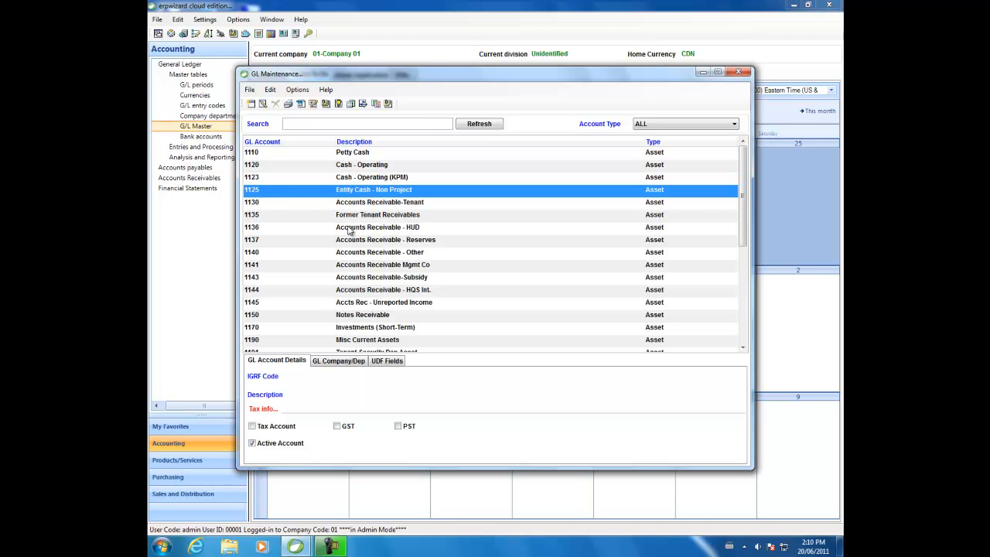
Modify the Petty Cash account's description to "Petty Cash 11100" and save the change.
left_click(368, 154)
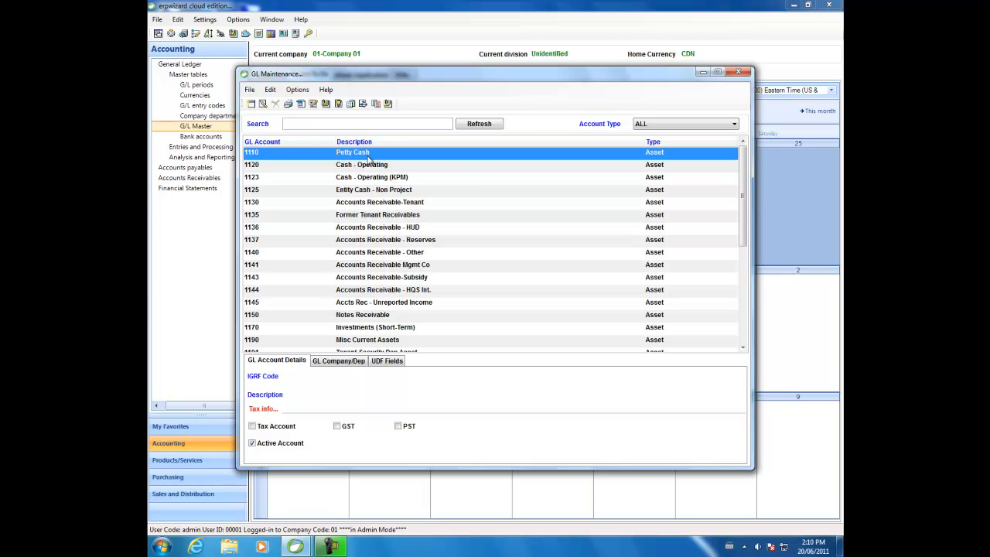
right_click(368, 154)
left_click(398, 182)
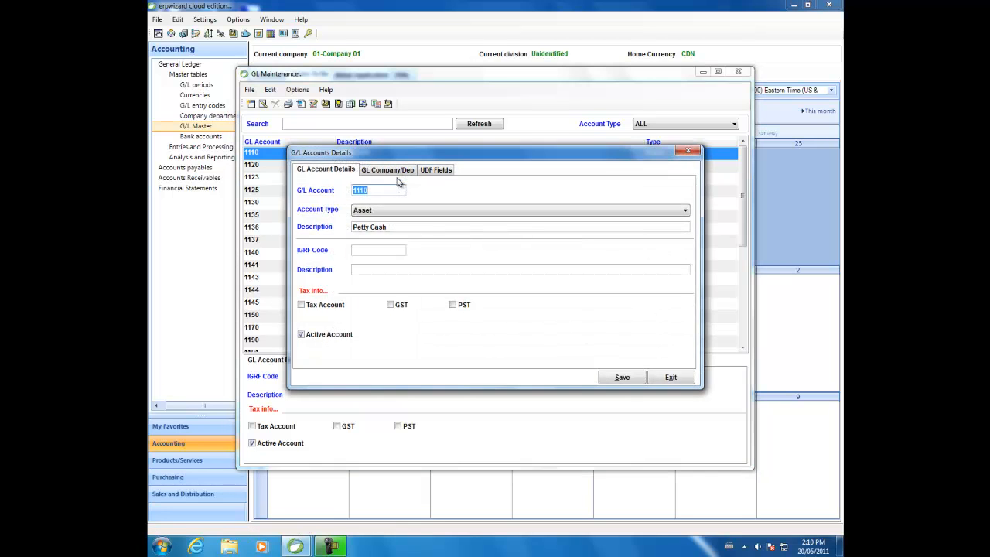
left_click(407, 226)
left_click(407, 226)
type("11100")
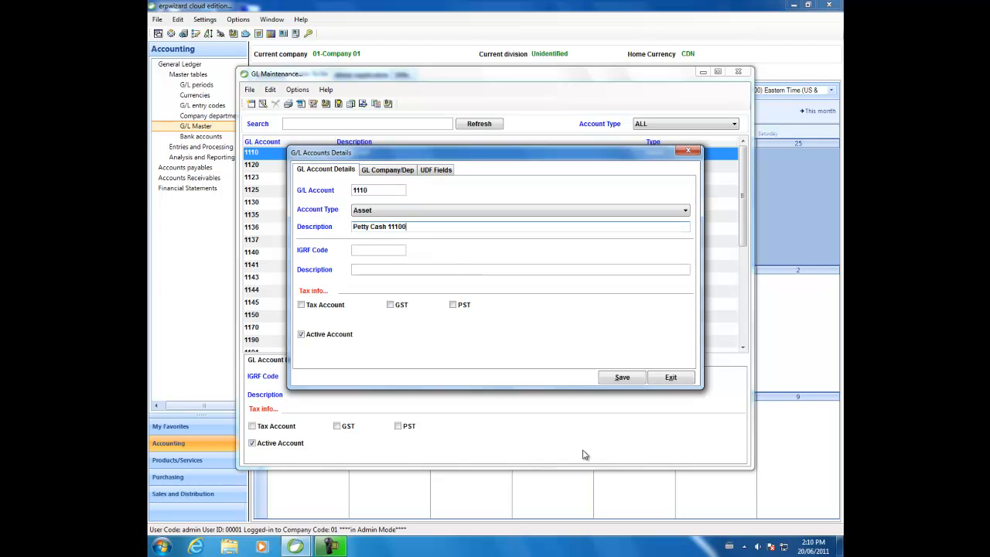
left_click(626, 377)
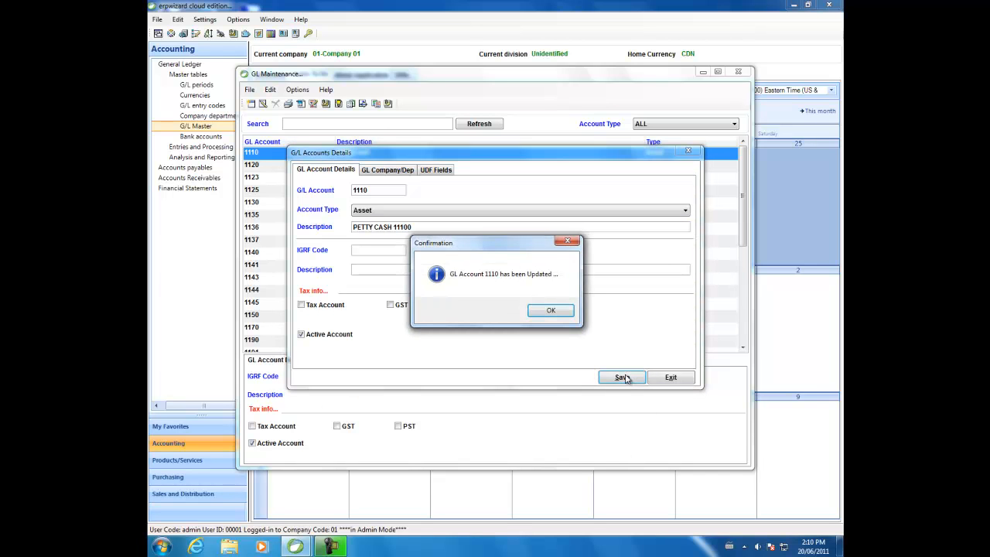
left_click(563, 312)
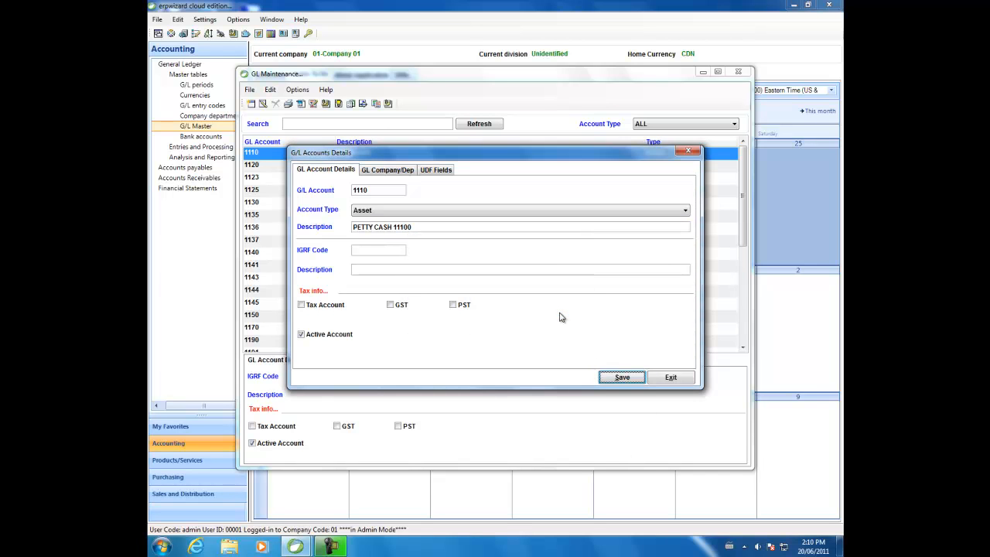
Exit the Petty Cash account's details and return to the list of G/L accounts.
left_click(666, 380)
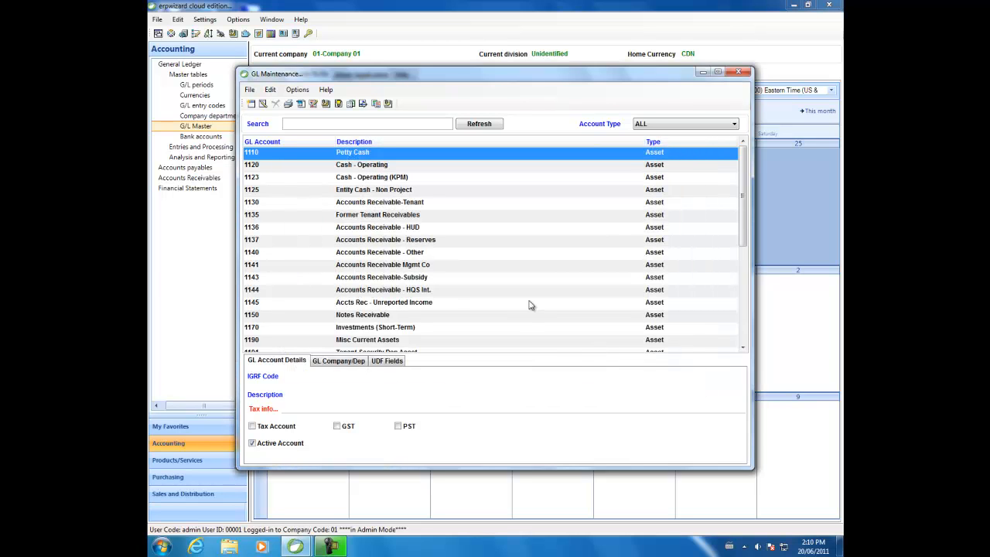
right_click(349, 155)
left_click(349, 165)
right_click(348, 166)
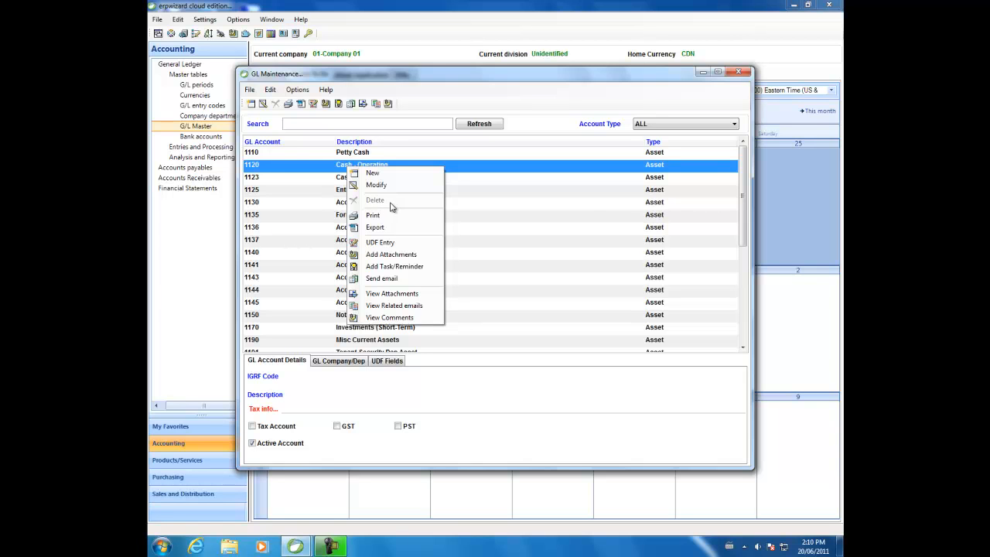
left_click(445, 191)
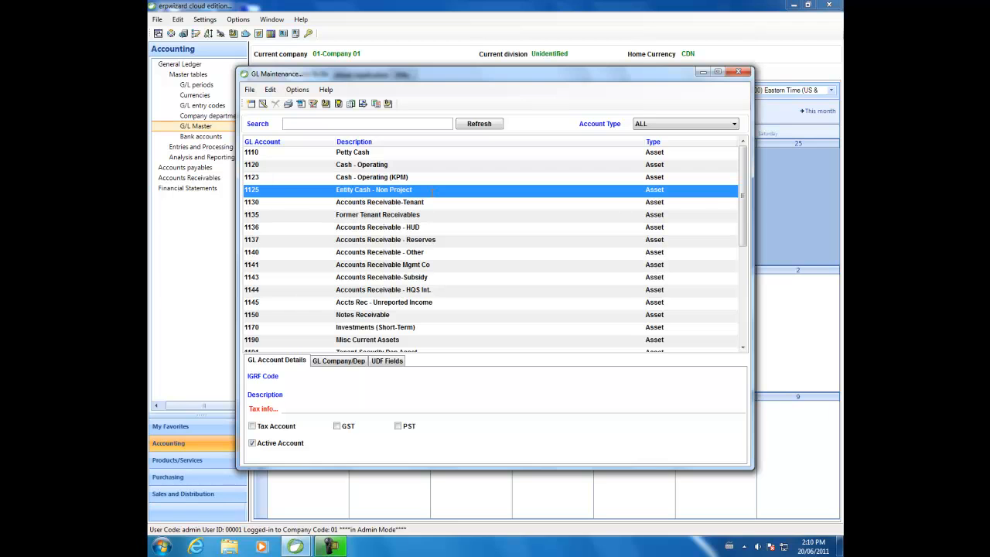
Generate the printable Chart of Accounts listing for Company 01, review it, and close the report.
right_click(405, 197)
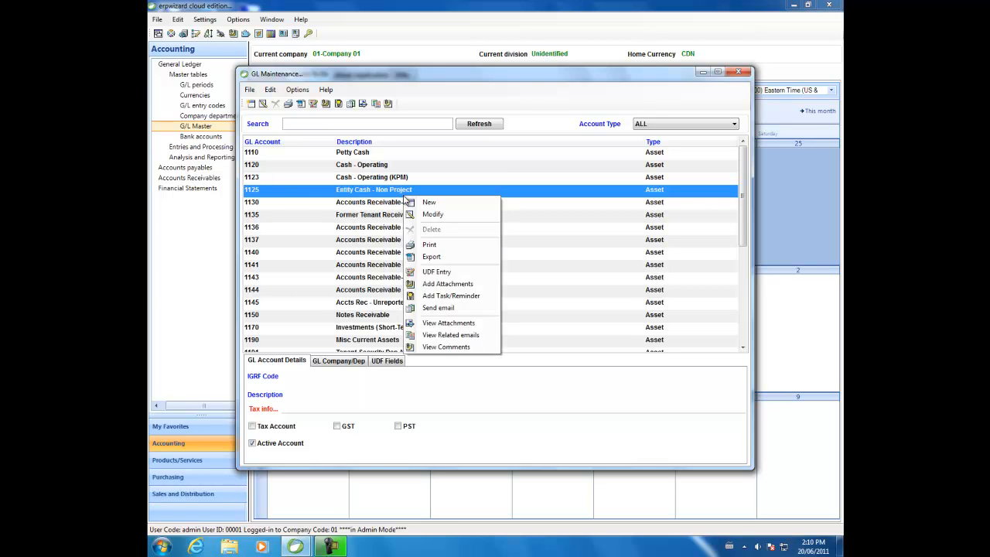
left_click(437, 247)
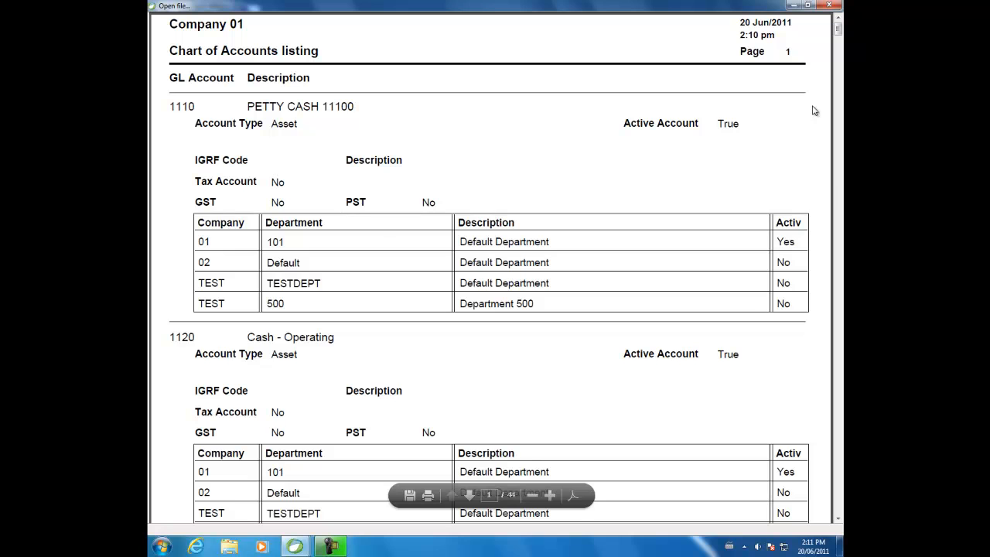
left_click(831, 5)
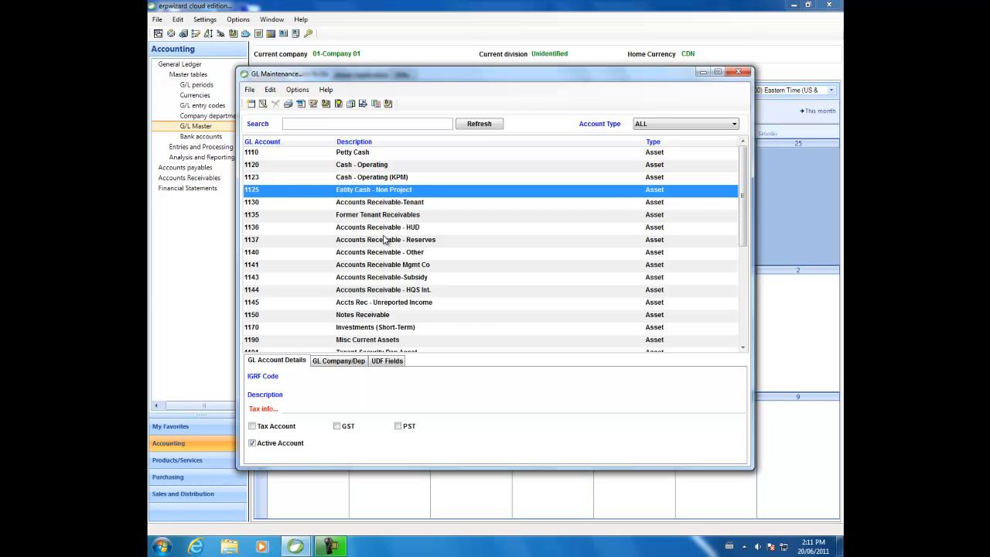
right_click(384, 241)
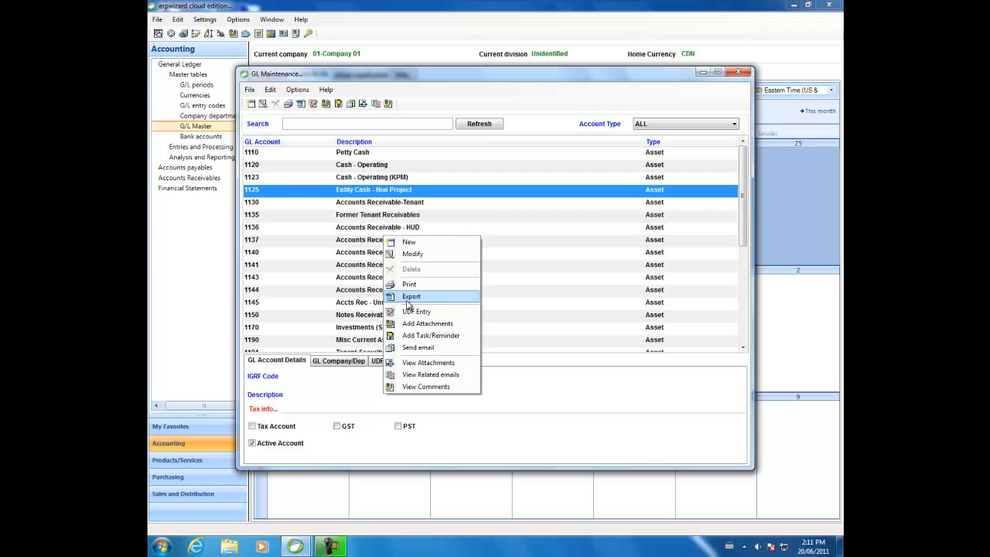
left_click(528, 291)
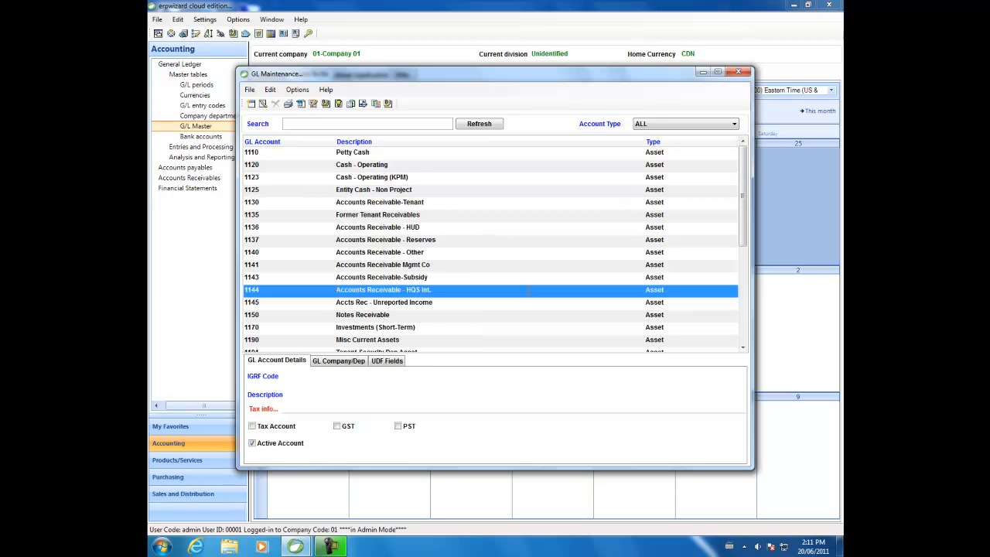